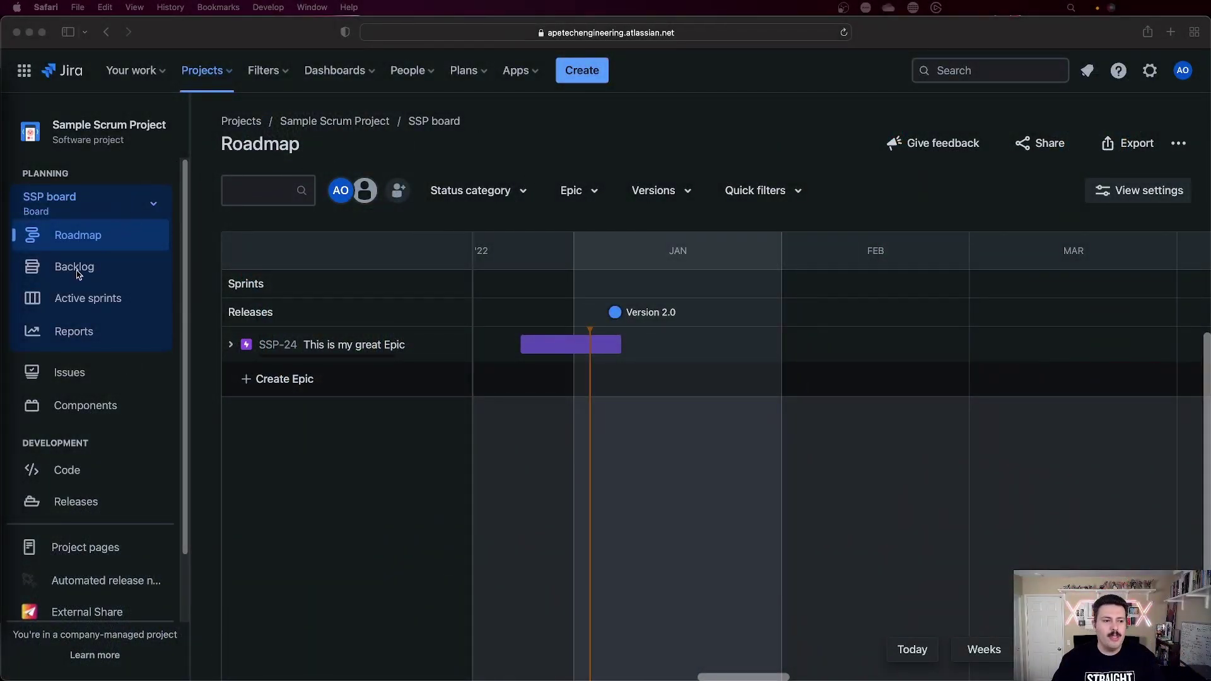
- Open the project backlog and scroll through Sample Sprint 2's 3 issues and the backlog
{"action": "left_click", "coordinate": [78, 273]}
{"action": "left_click", "coordinate": [84, 273]}
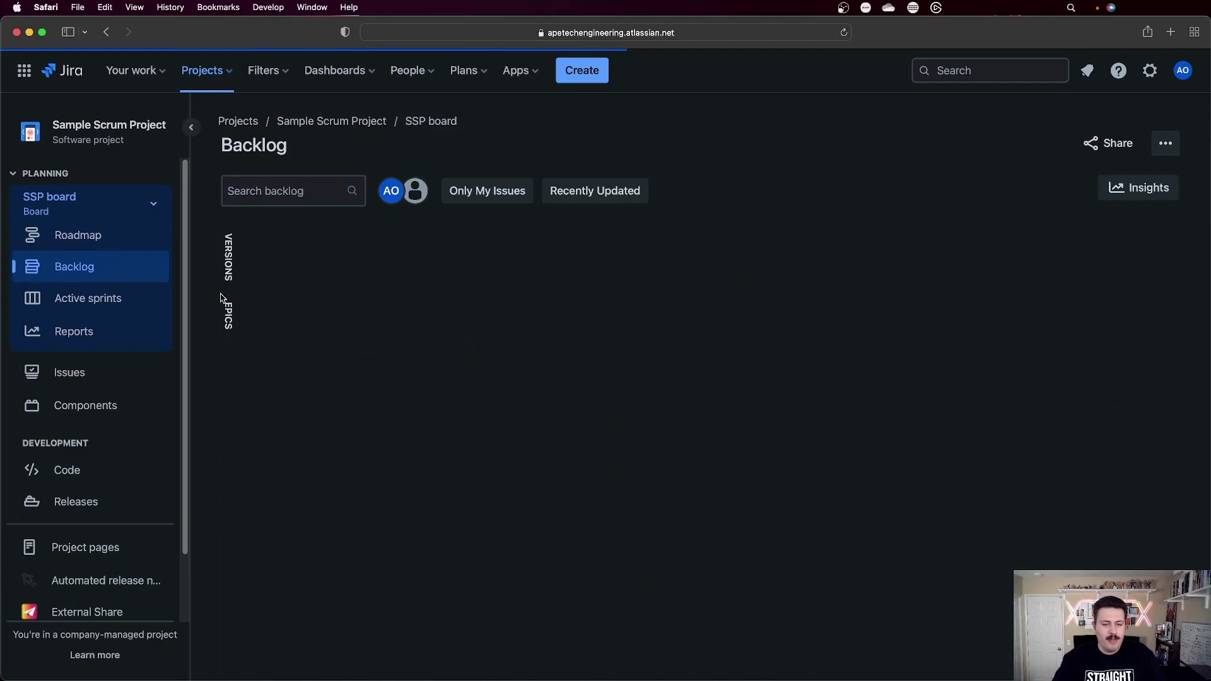
{"action": "scroll", "coordinate": [963, 432], "scroll_direction": "down", "scroll_amount": 3}
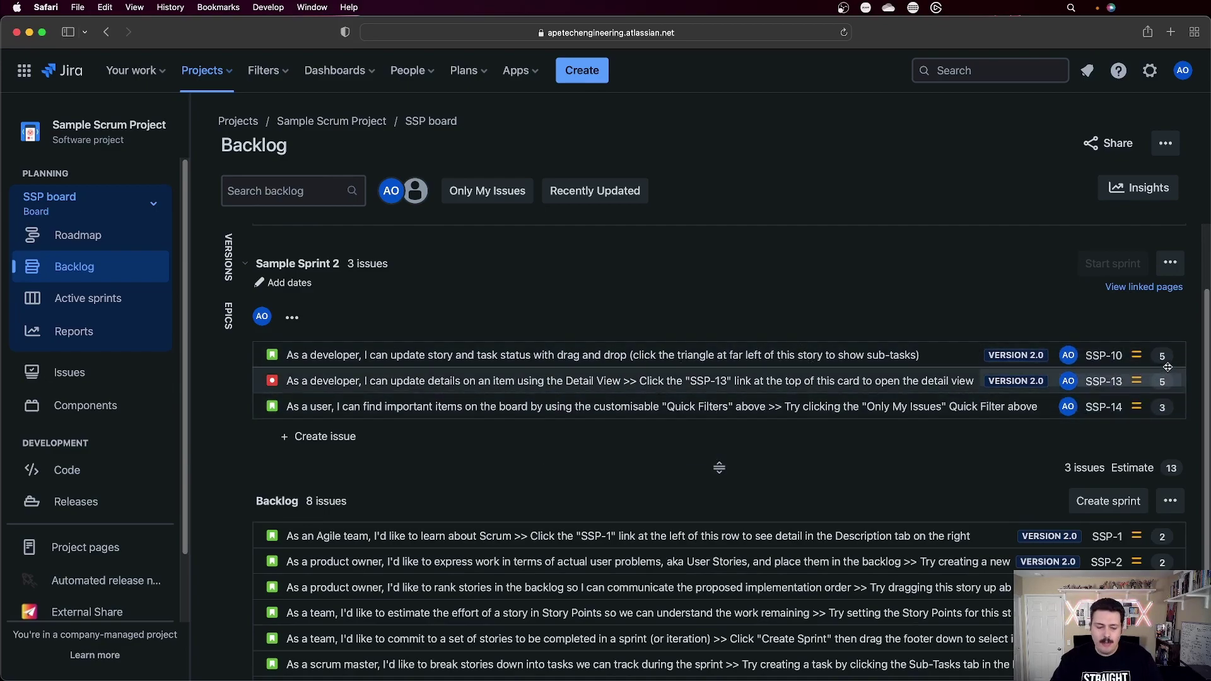
{"action": "scroll", "coordinate": [1167, 367], "scroll_direction": "down", "scroll_amount": 1}
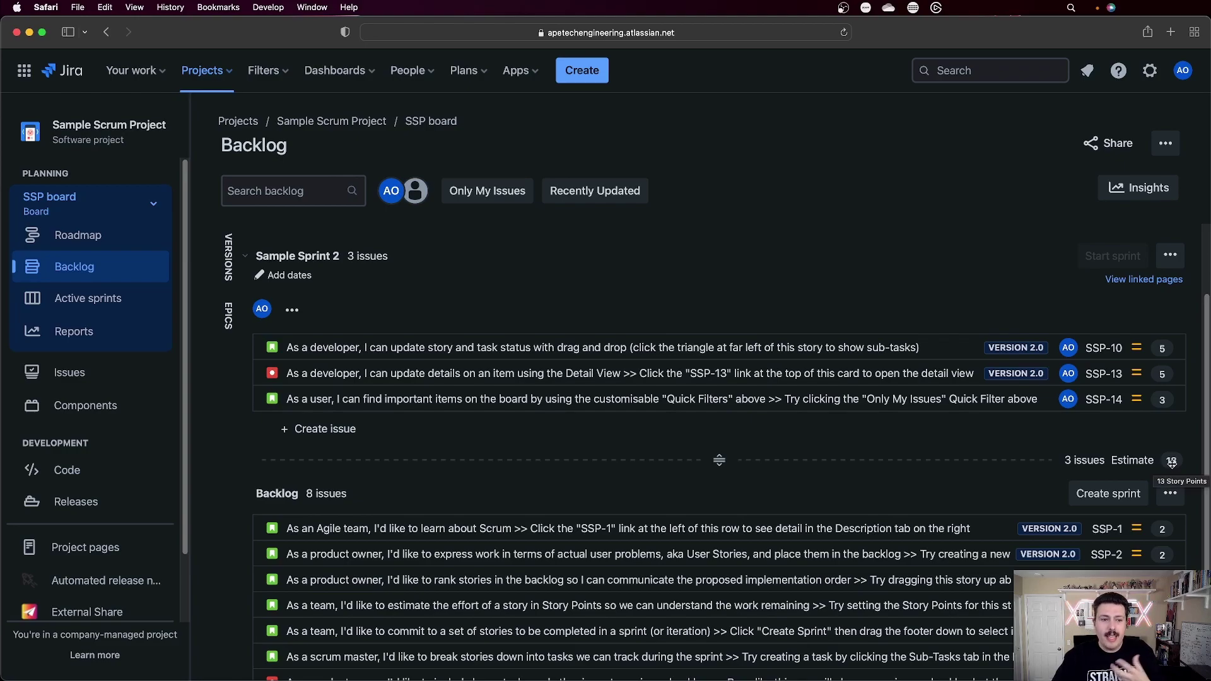
- View Sample Sprint 2's workload by assignee, with all 13 points on one assignee, then close it
{"action": "left_click", "coordinate": [293, 311]}
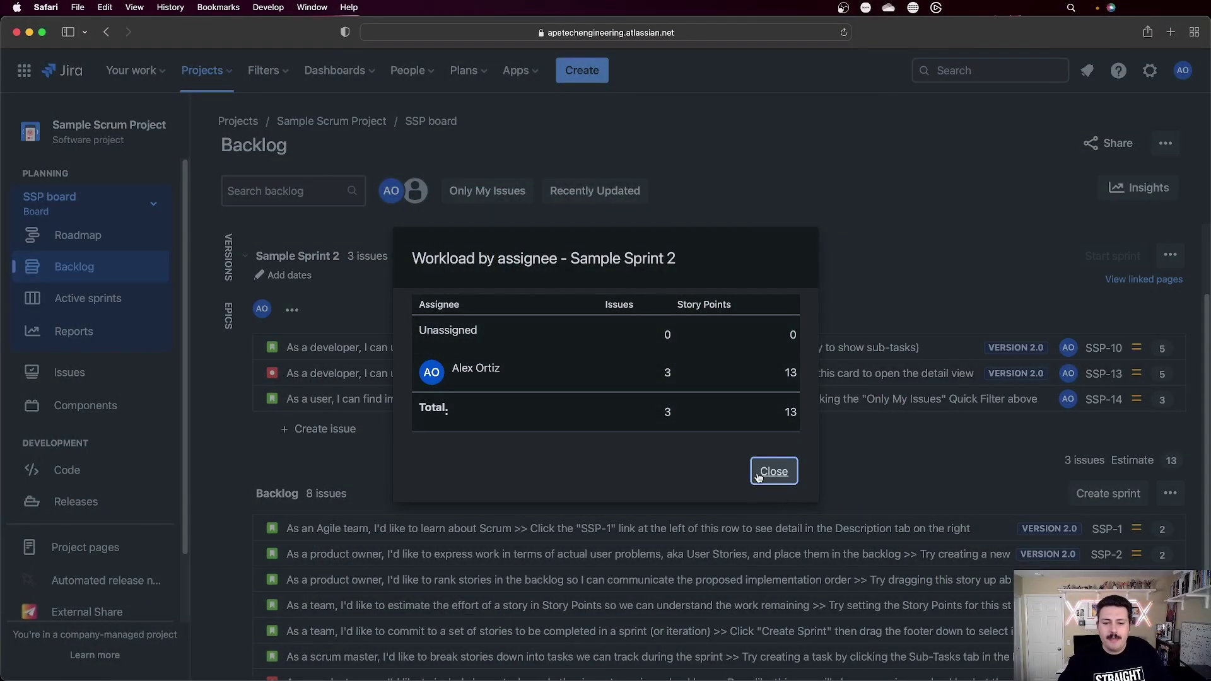
{"action": "left_click", "coordinate": [772, 473]}
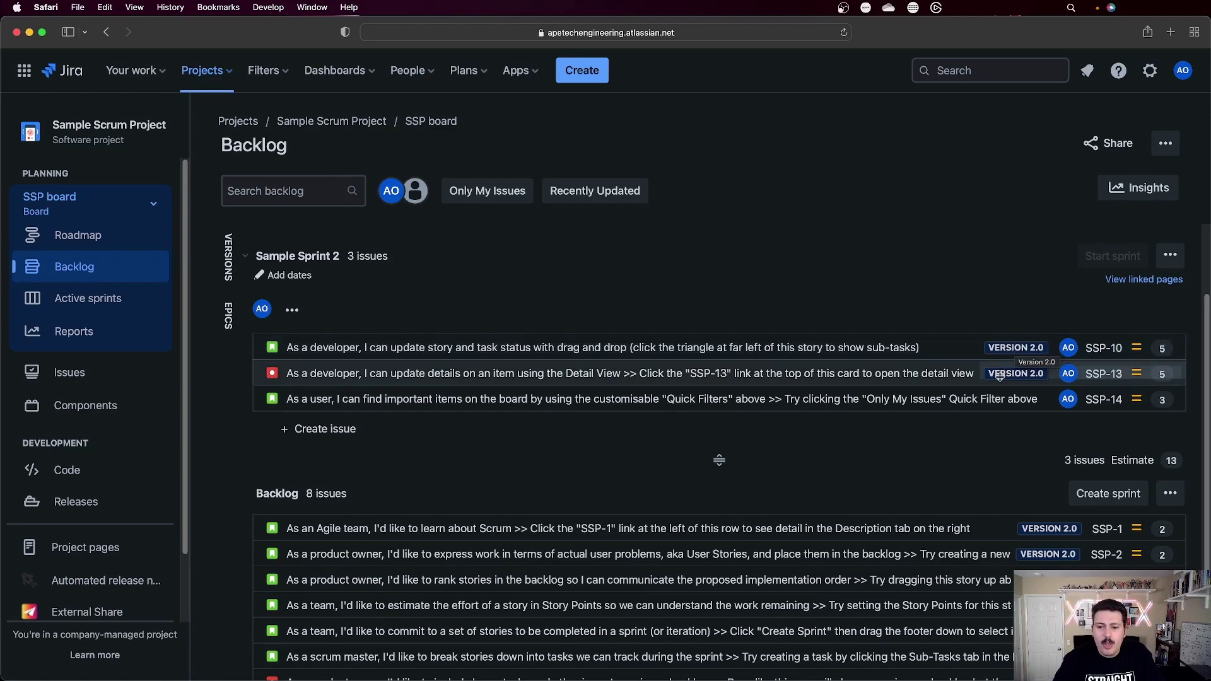
- Review SSP-10's details: 5 story points, Sample Sprint 2, fix version Version 2.0, Medium priority
{"action": "left_click", "coordinate": [918, 348]}
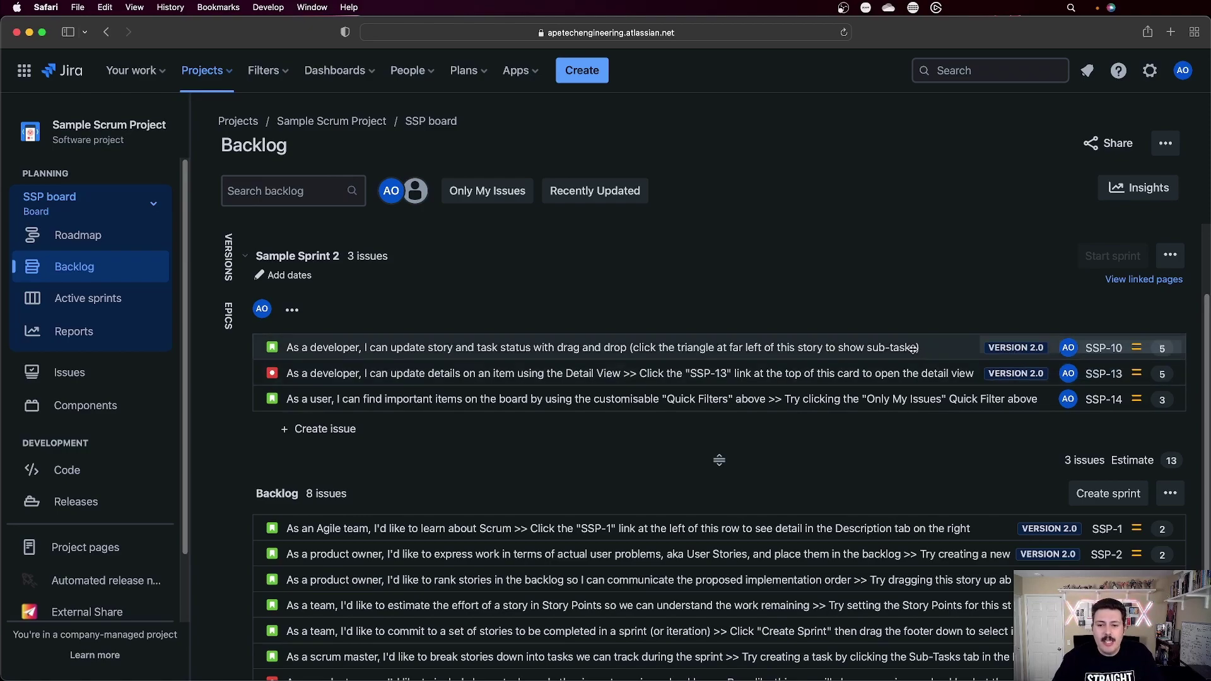
{"action": "scroll", "coordinate": [987, 438], "scroll_direction": "down", "scroll_amount": 10}
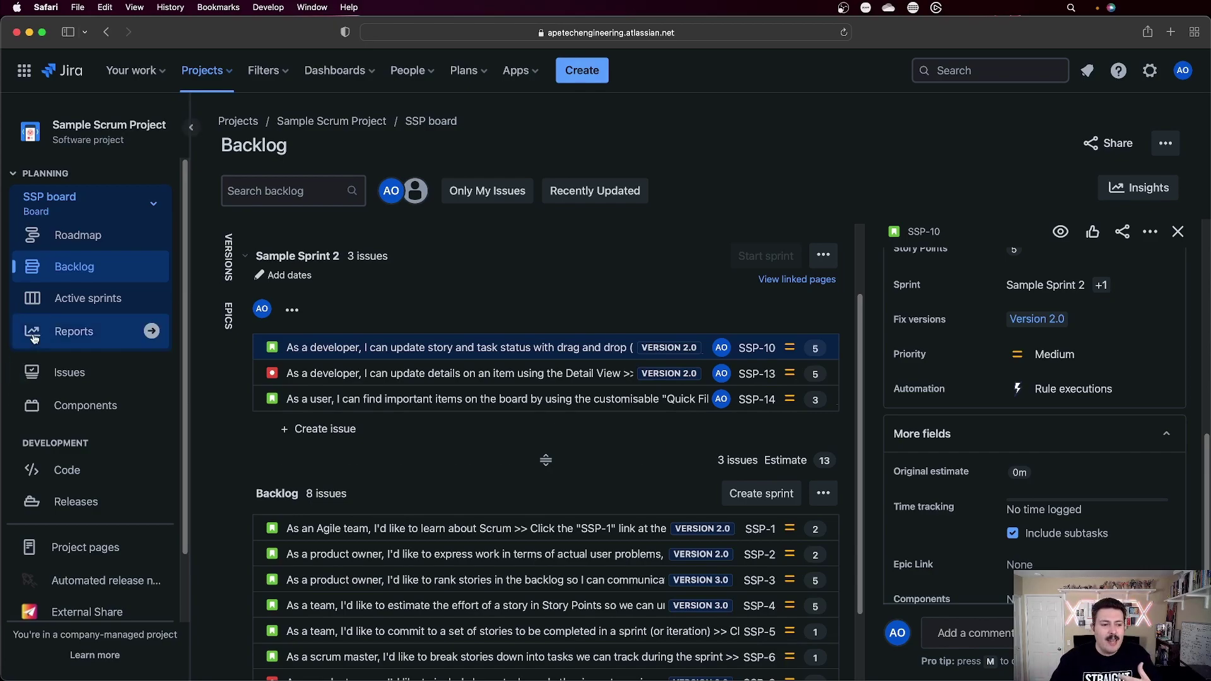
- From Releases, open Version 2.0 and preview its generated release notes without saving
{"action": "left_click", "coordinate": [74, 512]}
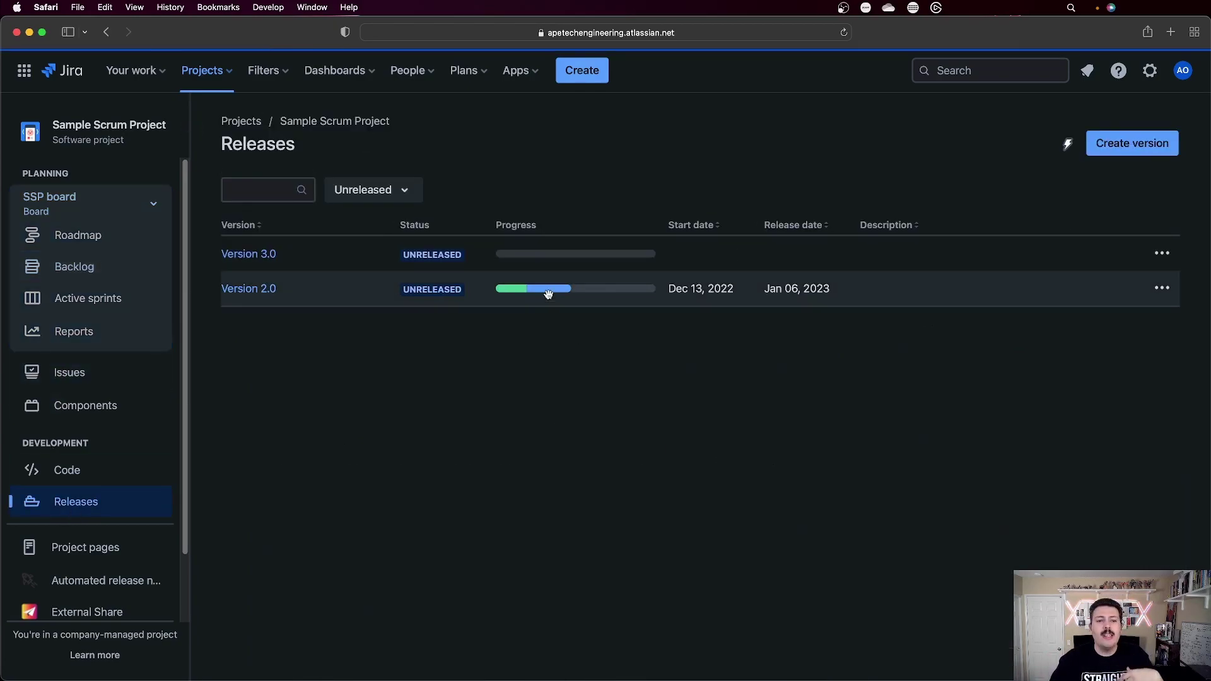
{"action": "left_click", "coordinate": [265, 290]}
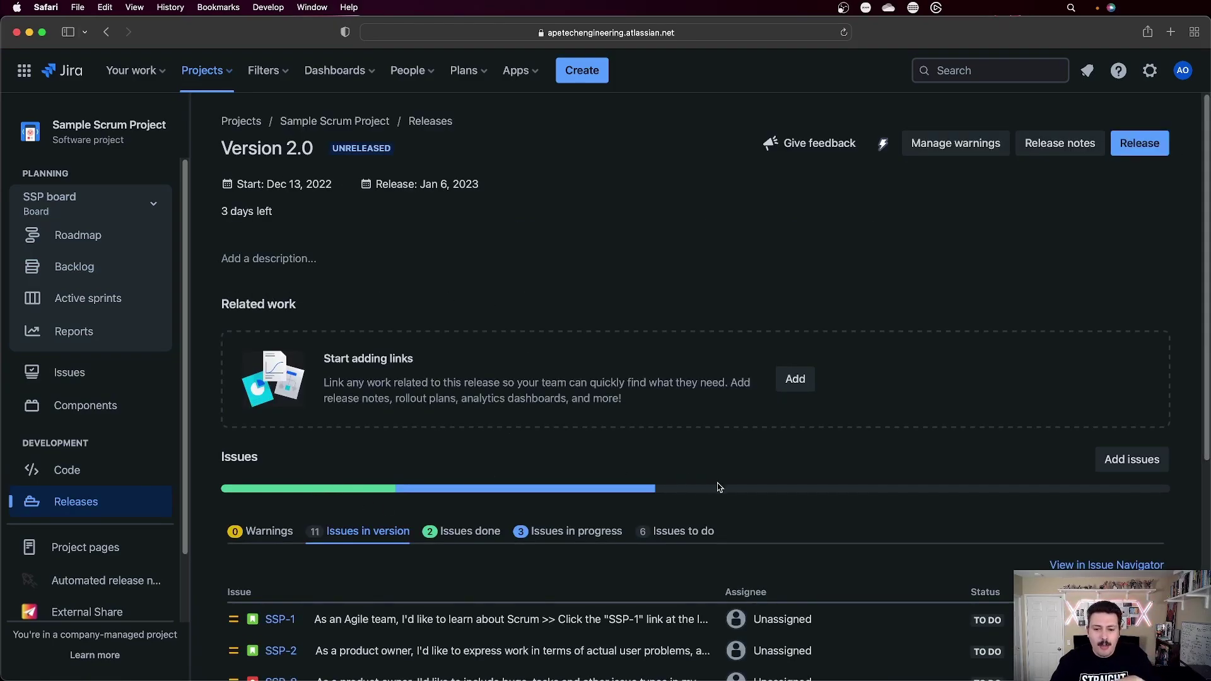
{"action": "left_click", "coordinate": [1082, 151]}
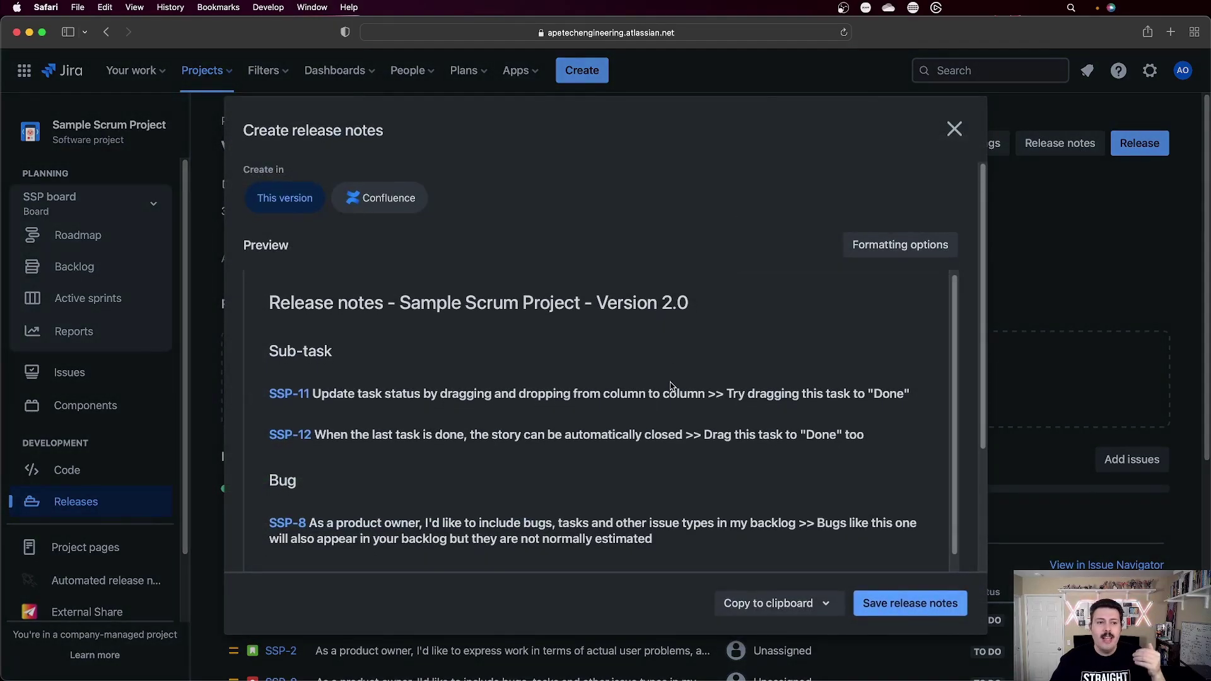
{"action": "scroll", "coordinate": [670, 386], "scroll_direction": "down", "scroll_amount": 3}
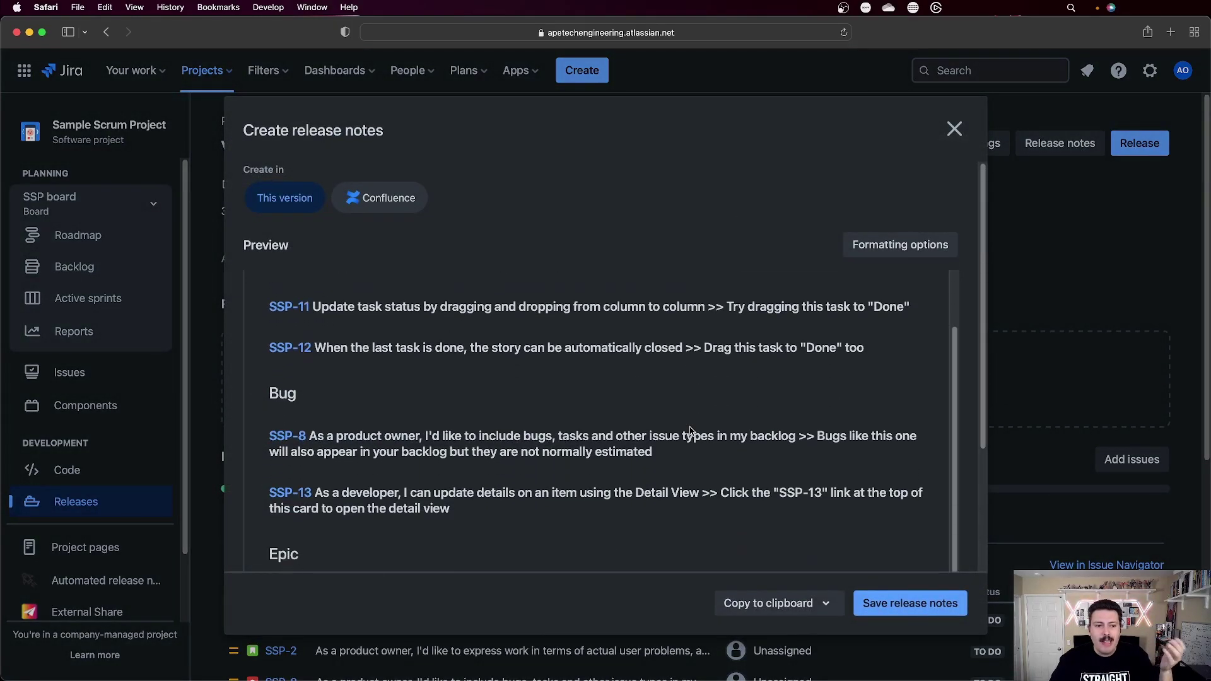
{"action": "scroll", "coordinate": [690, 431], "scroll_direction": "down", "scroll_amount": 10}
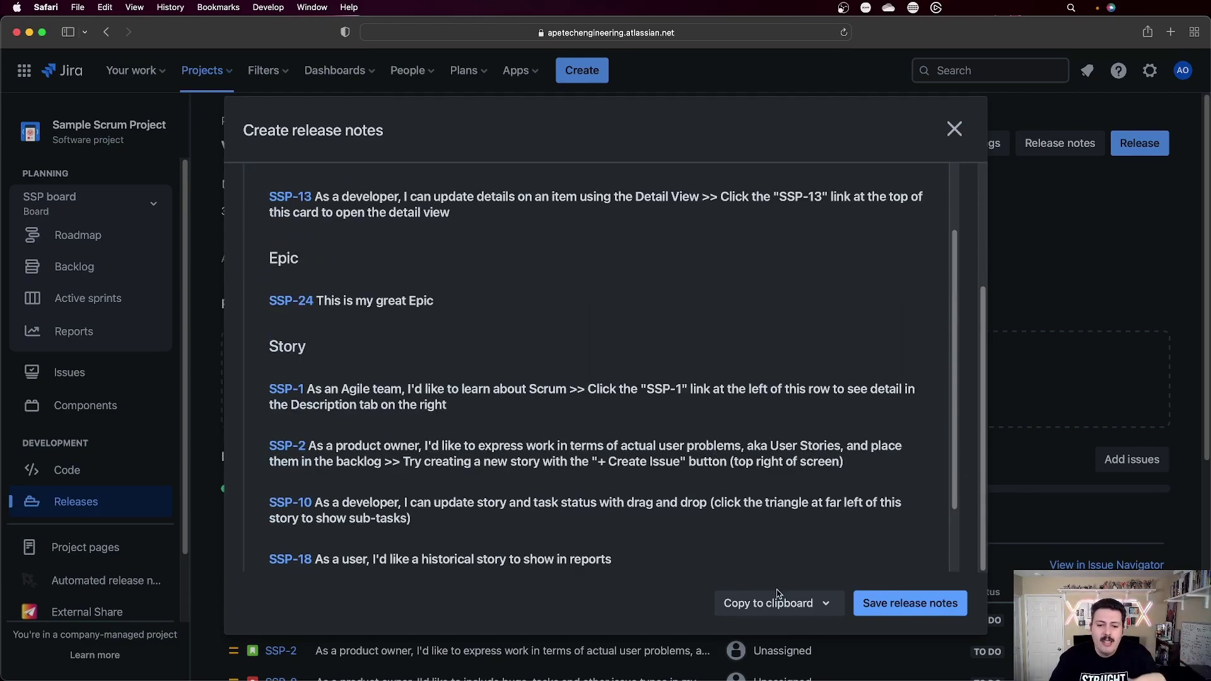
{"action": "left_click", "coordinate": [955, 130]}
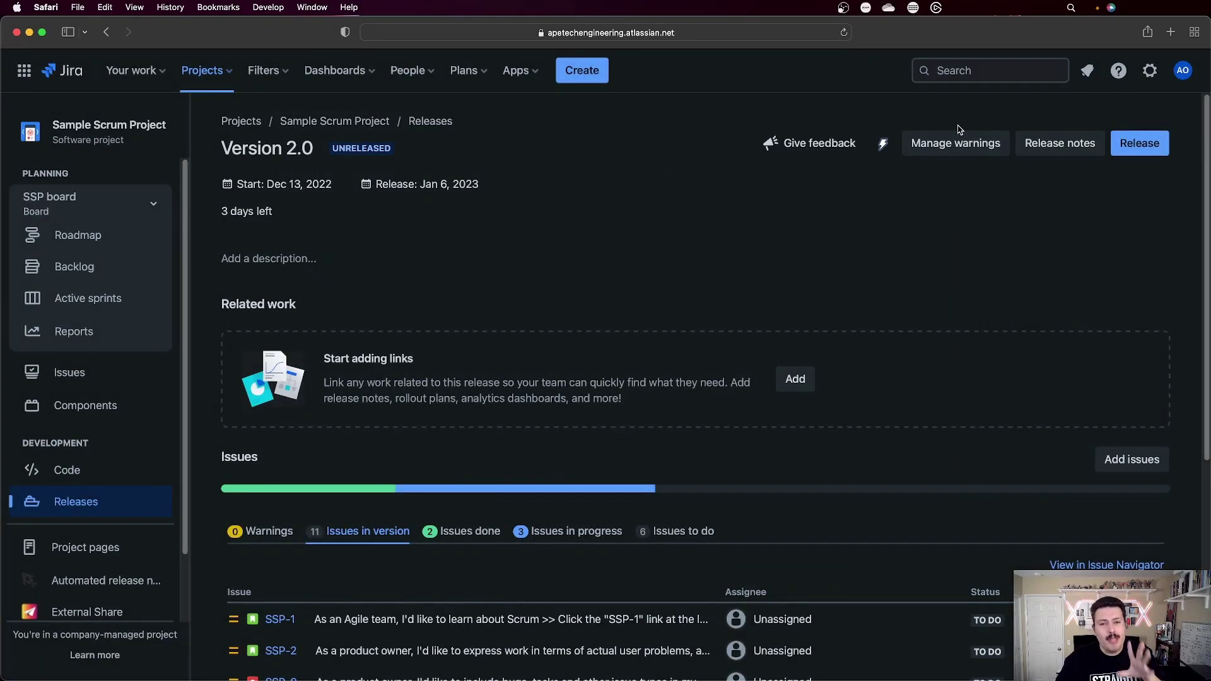
- Go back to the Roadmap showing epic SSP-24 and the Version 2.0 marker
{"action": "left_click", "coordinate": [71, 232]}
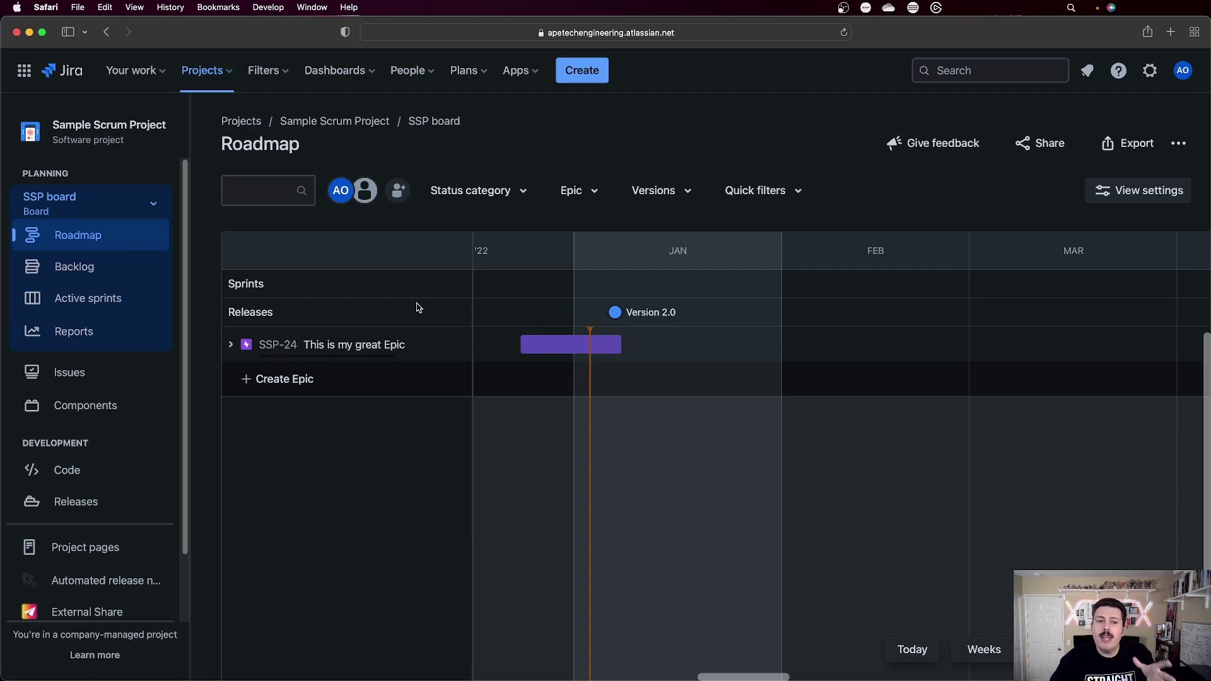
- Create epic SSP-26 'This is my second epic' and start a child issue under it
{"action": "left_click", "coordinate": [250, 385]}
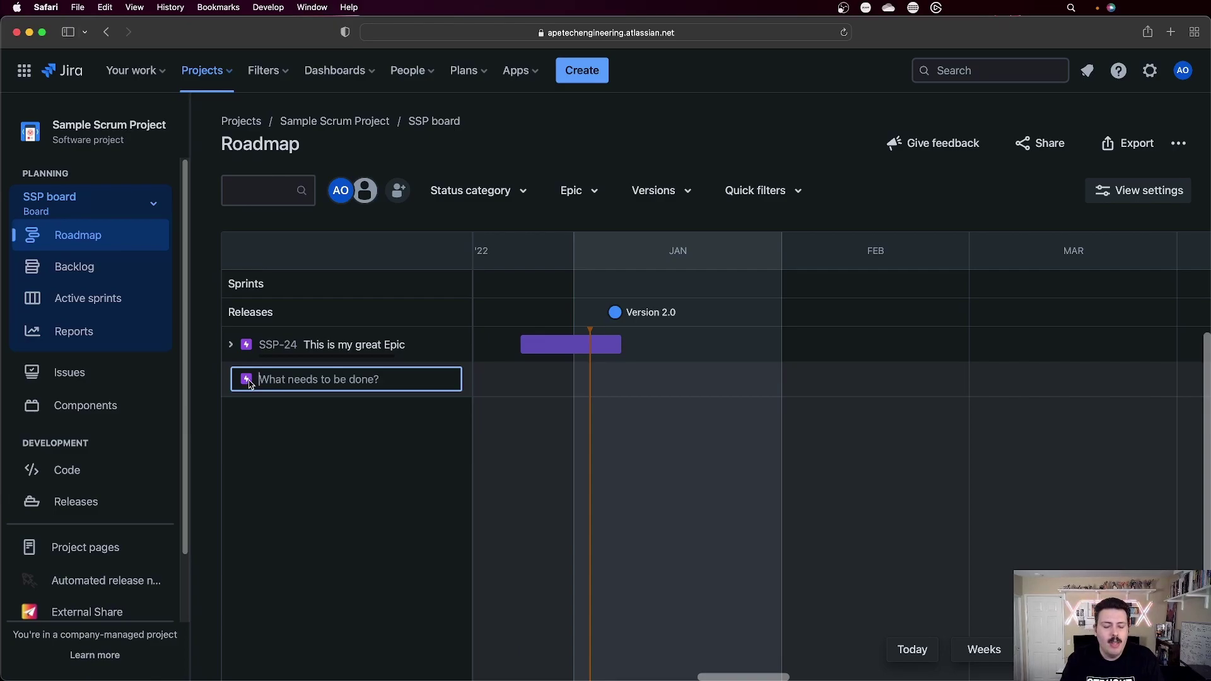
{"action": "type", "text": "This is my second epic"}
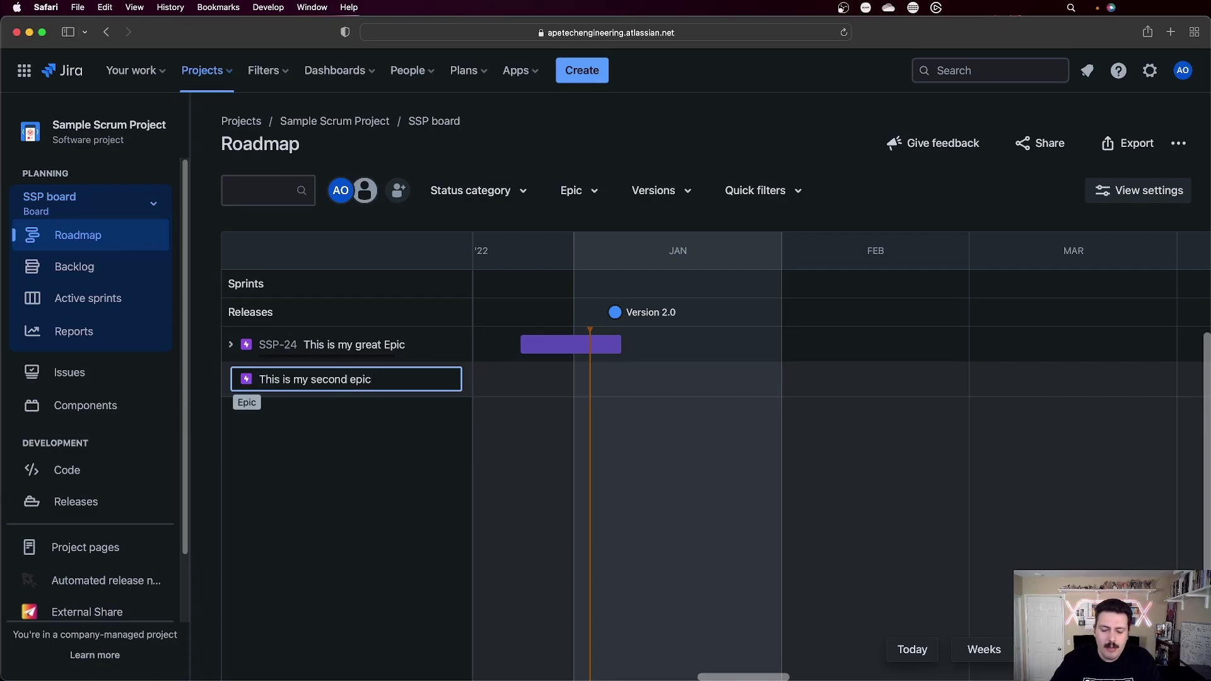
{"action": "key", "text": "Return"}
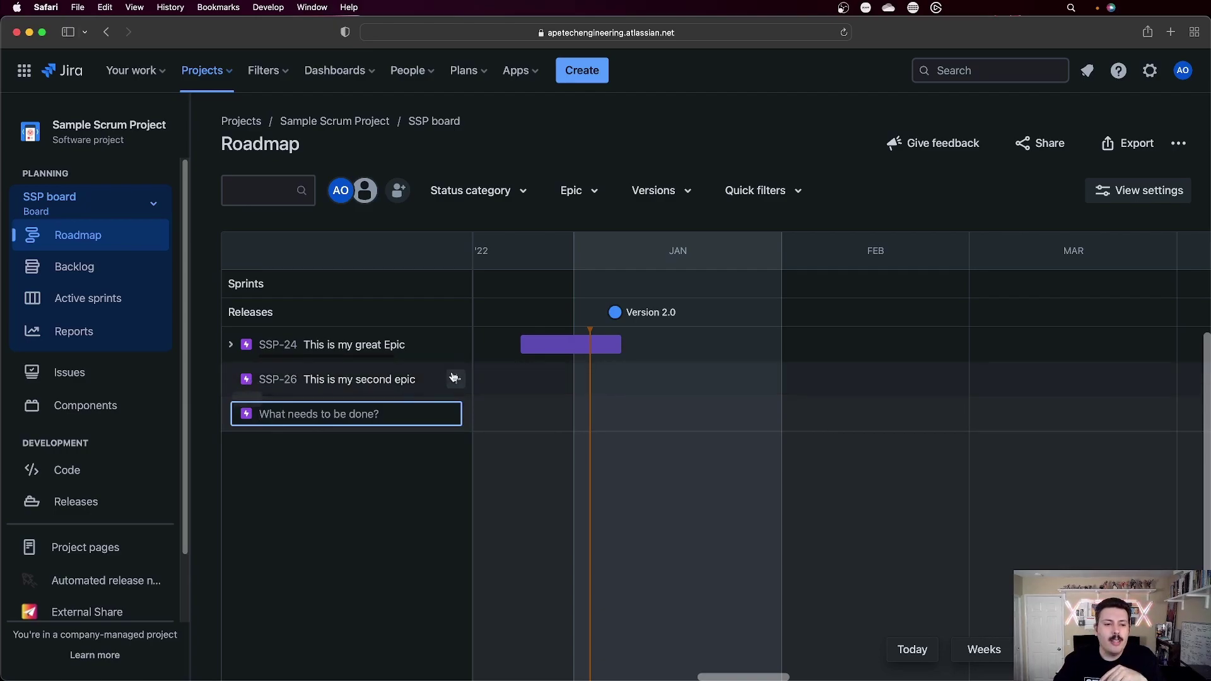
{"action": "left_click", "coordinate": [456, 380]}
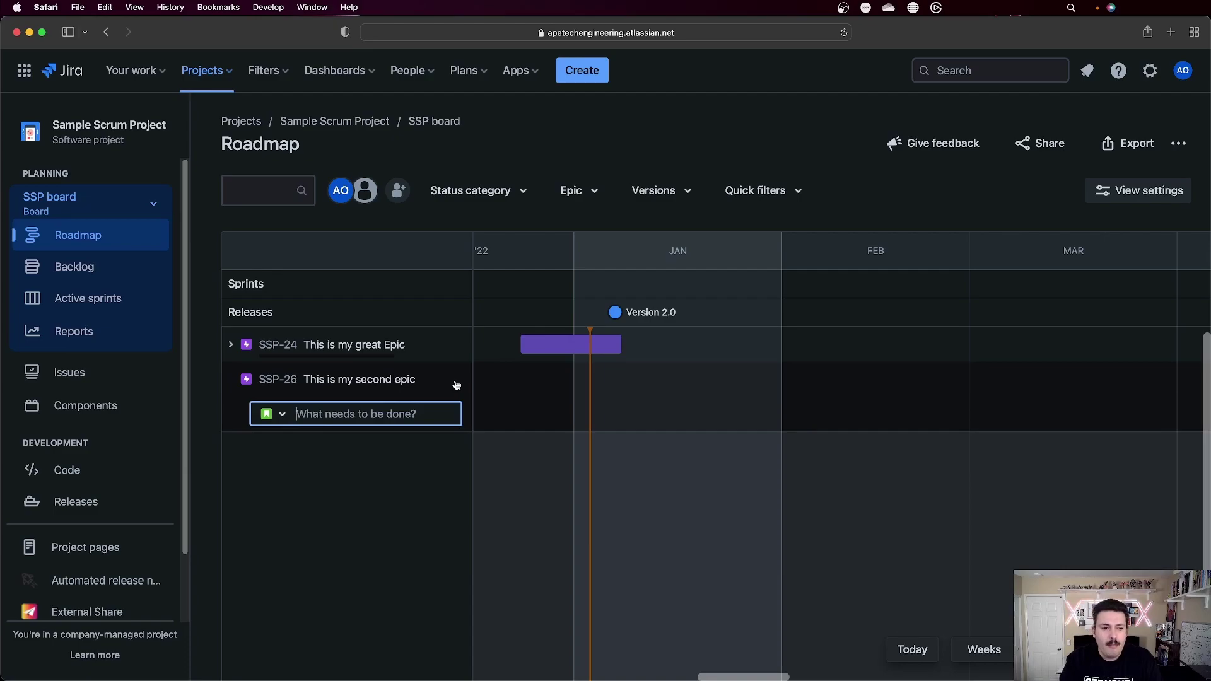
- Add child story 'Story 1' under SSP-26 and schedule SSP-26 for Dec 24 to Dec 30
{"action": "type", "text": "Story 1"}
{"action": "key", "text": "Return"}
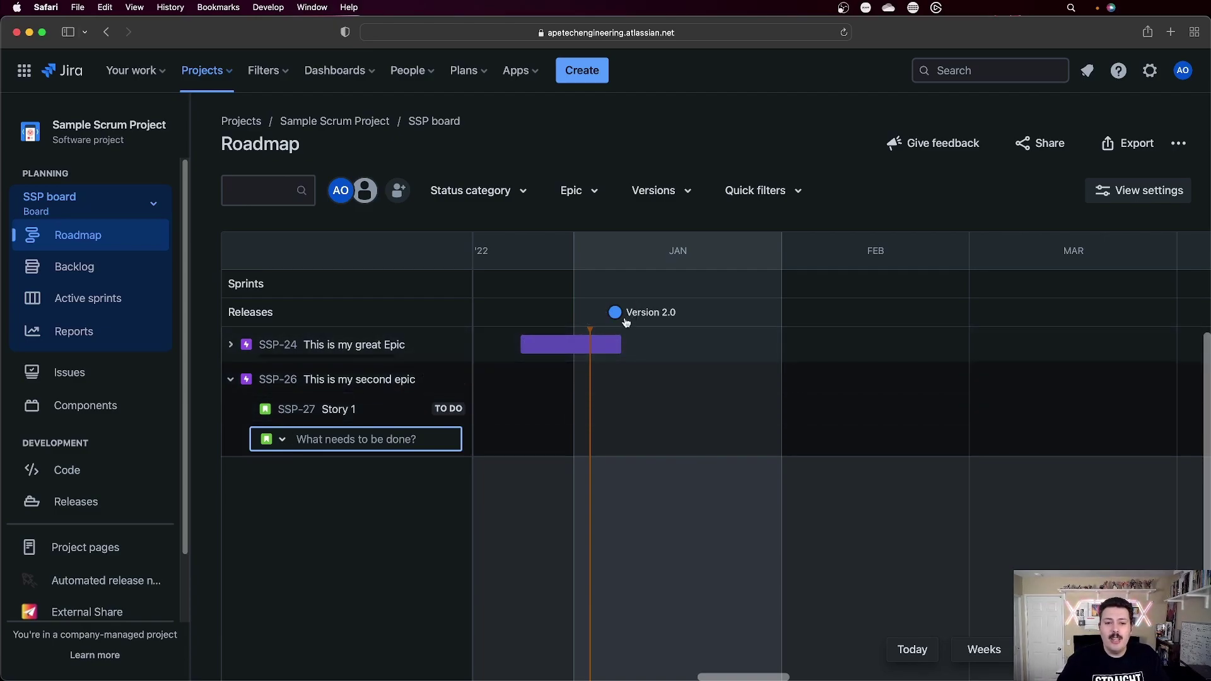
{"action": "mouse_move", "coordinate": [618, 318]}
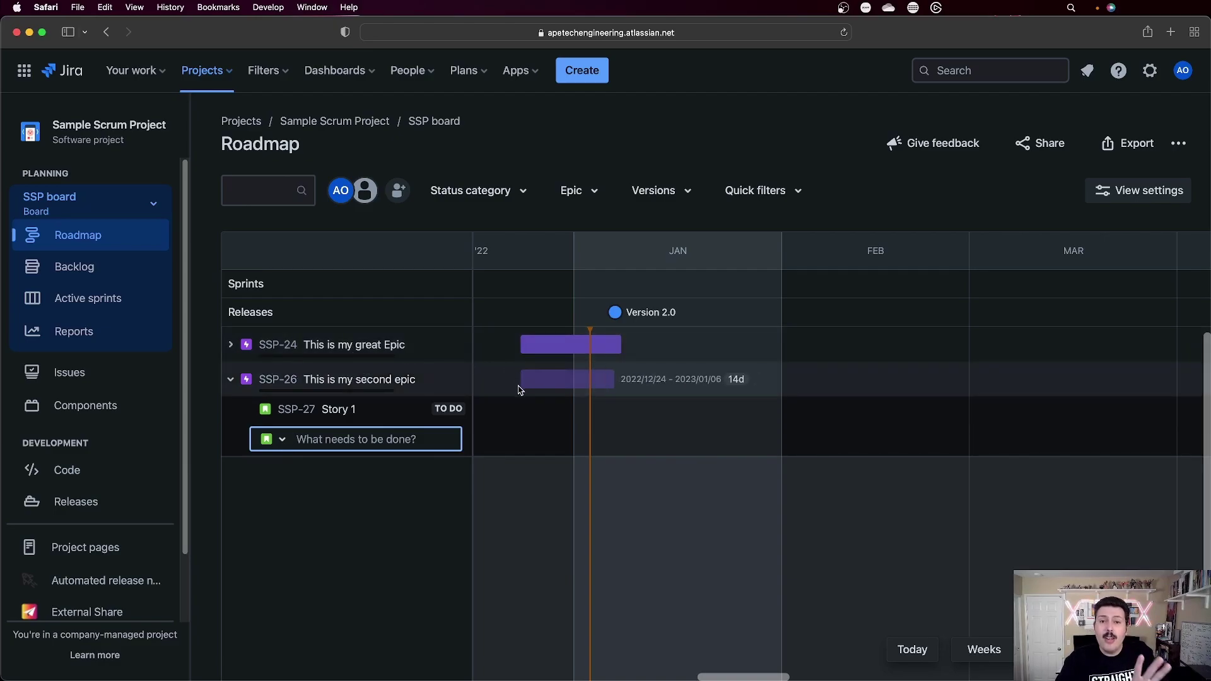
{"action": "left_click_drag", "start_coordinate": [522, 380], "coordinate": [570, 343]}
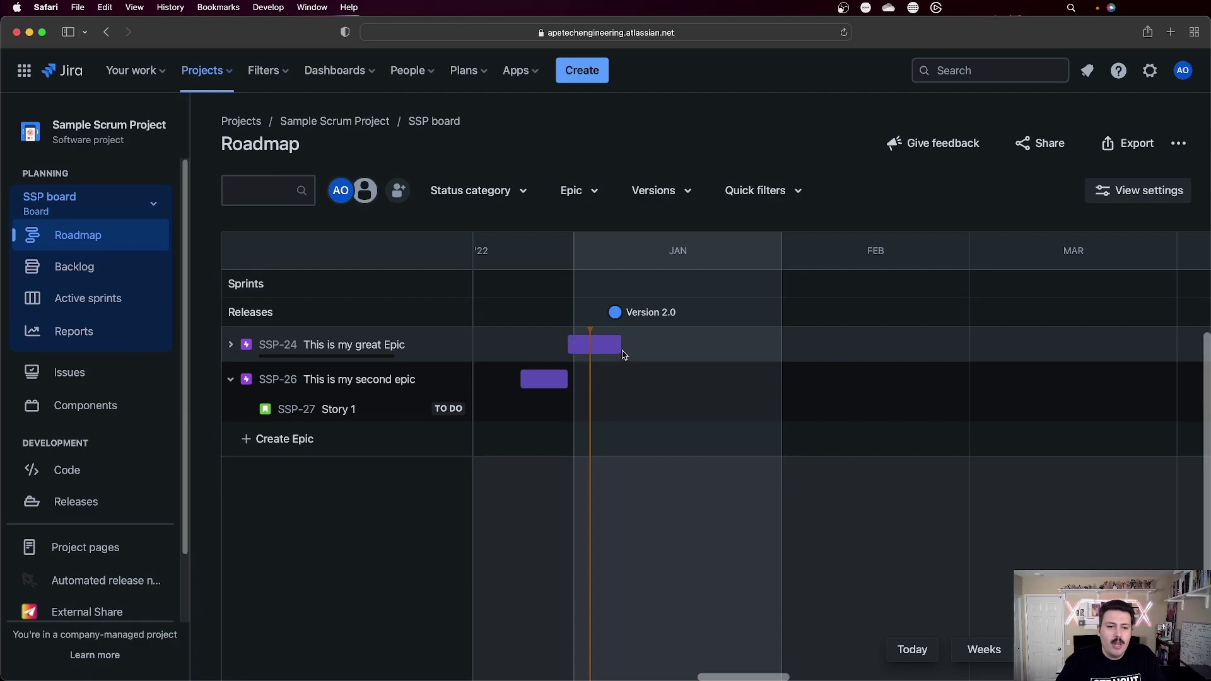
- Link SSP-24 to SSP-26 as a dependency and move the great Epic to late December
{"action": "mouse_move", "coordinate": [609, 353]}
{"action": "left_click_drag", "start_coordinate": [611, 362], "coordinate": [557, 381]}
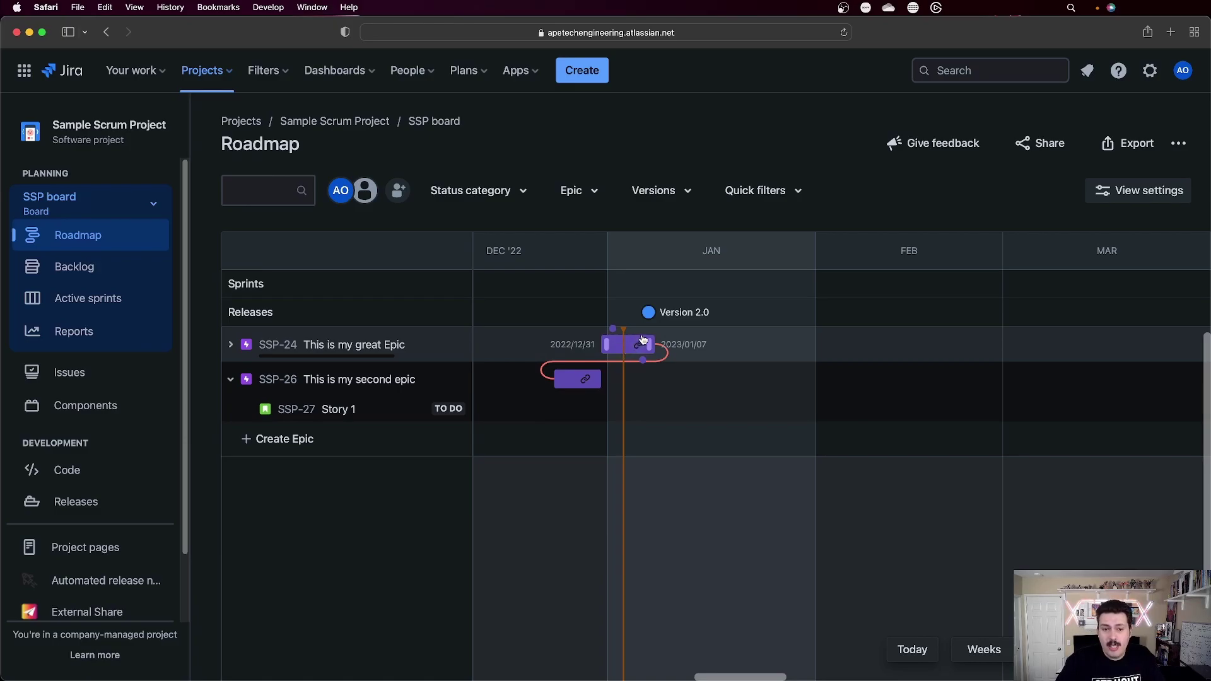
{"action": "left_click_drag", "start_coordinate": [640, 346], "coordinate": [627, 380]}
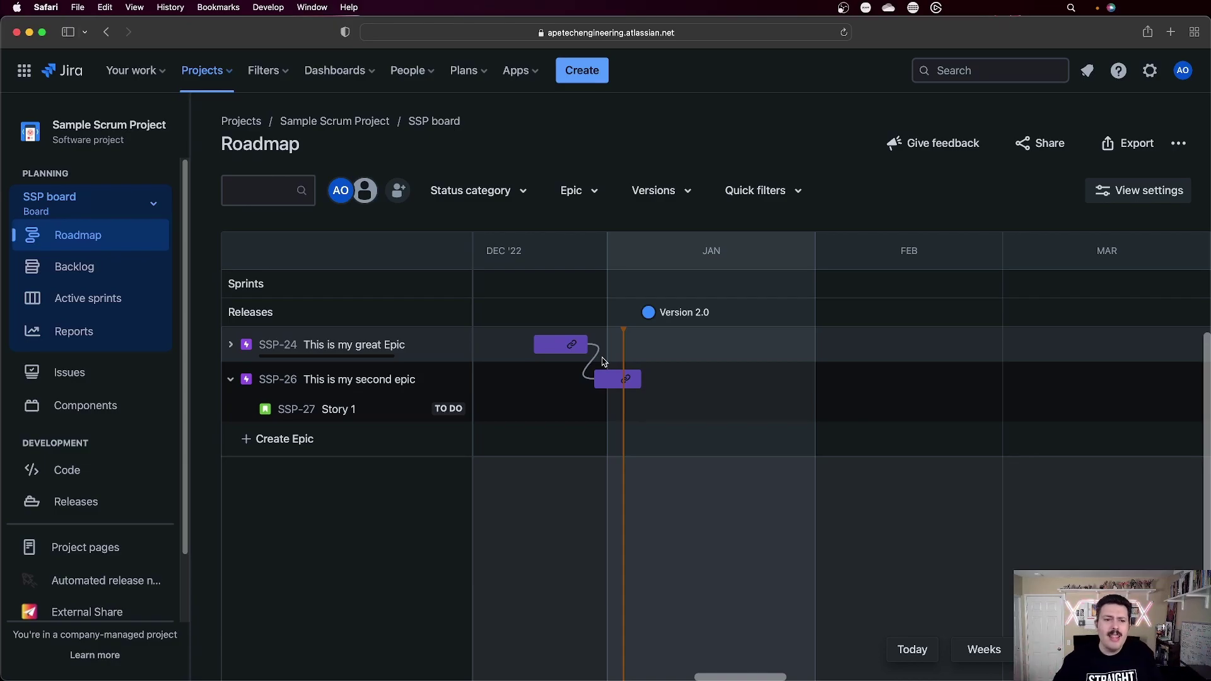
- Open the board backlog with Sprint Insights for T2 Sprint 3 beside it
{"action": "left_click", "coordinate": [96, 269]}
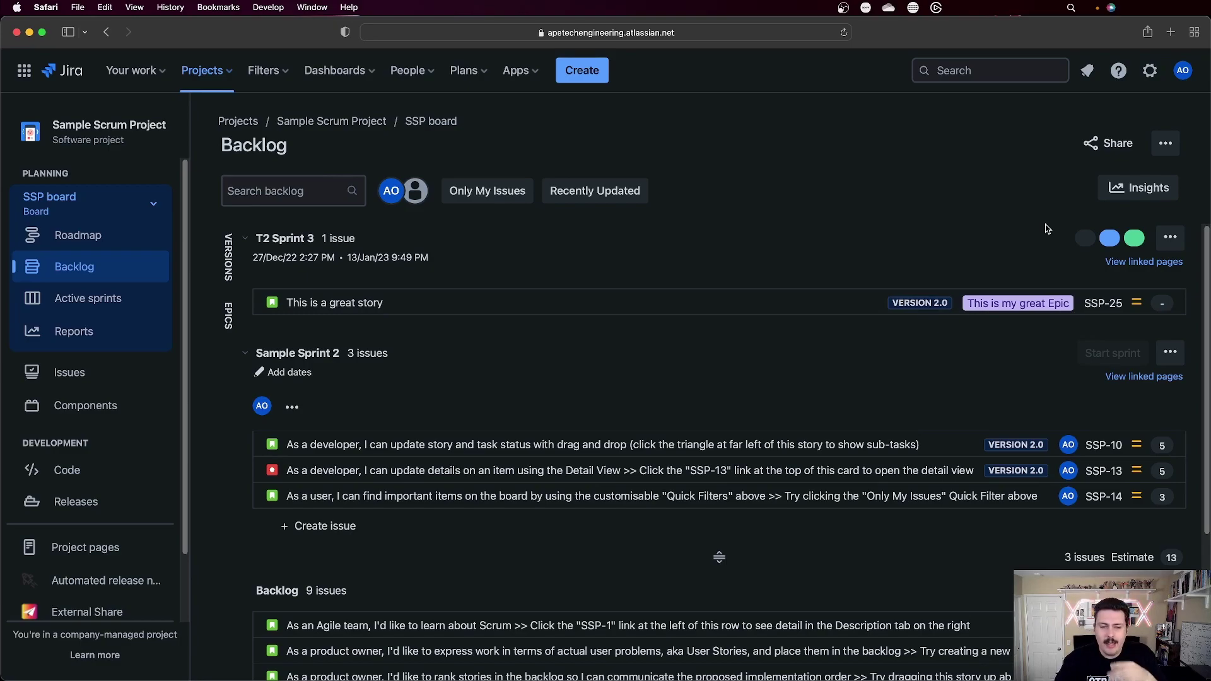
{"action": "left_click", "coordinate": [1154, 188]}
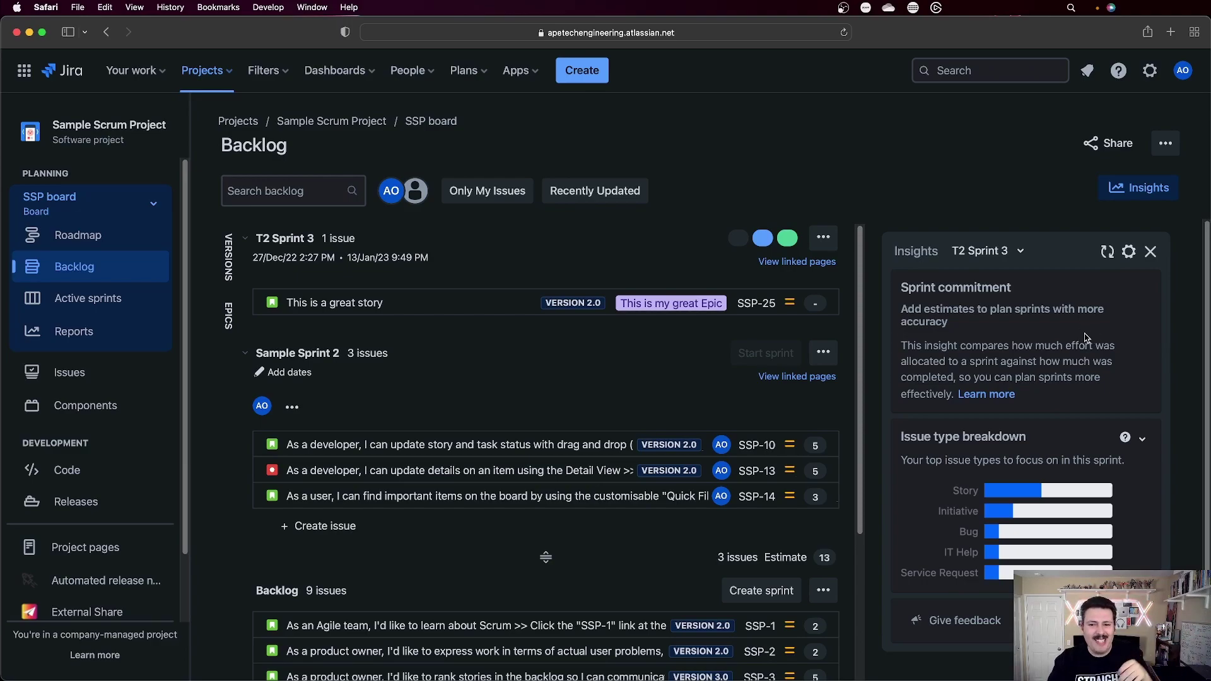
- Switch insights to Sample Sprint 2, then back to T2 Sprint 3, and close Insights
{"action": "left_click", "coordinate": [997, 251]}
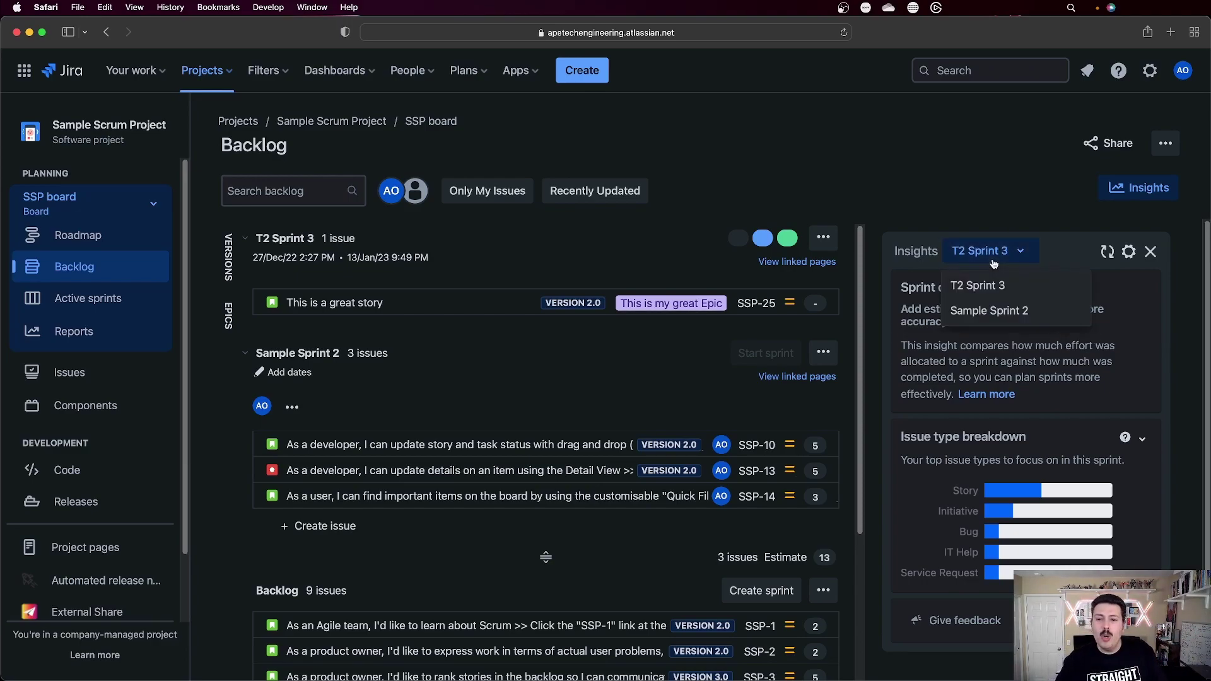
{"action": "left_click", "coordinate": [1004, 311]}
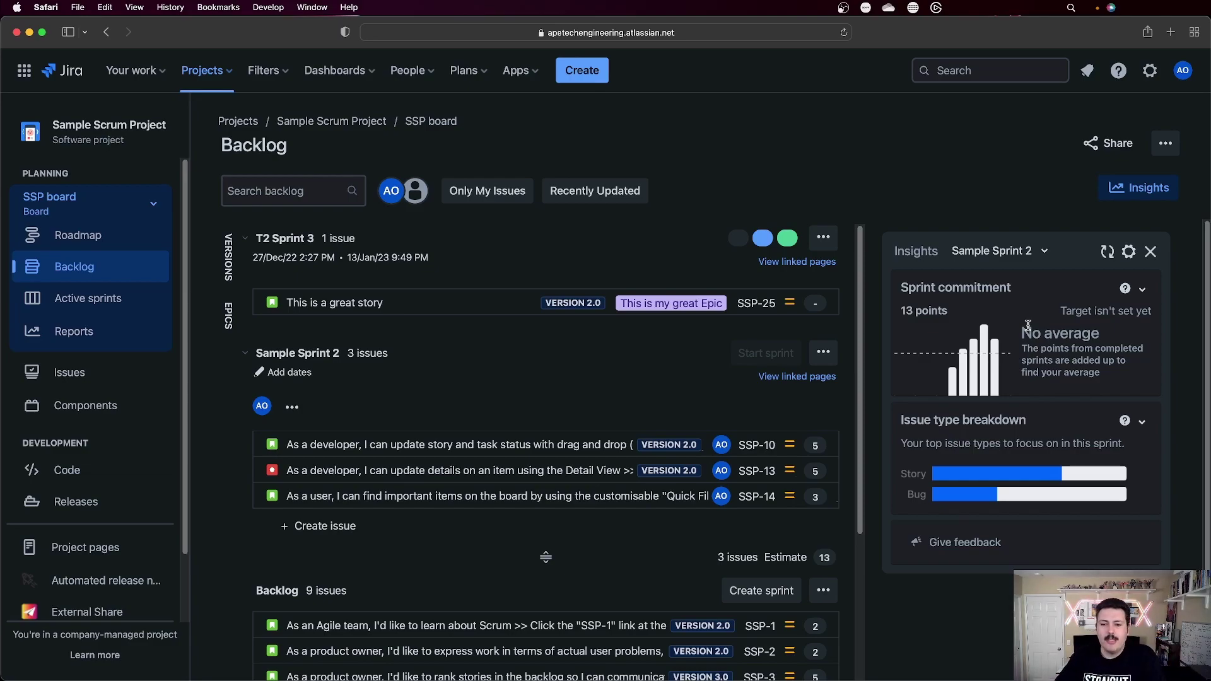
{"action": "left_click", "coordinate": [1019, 255]}
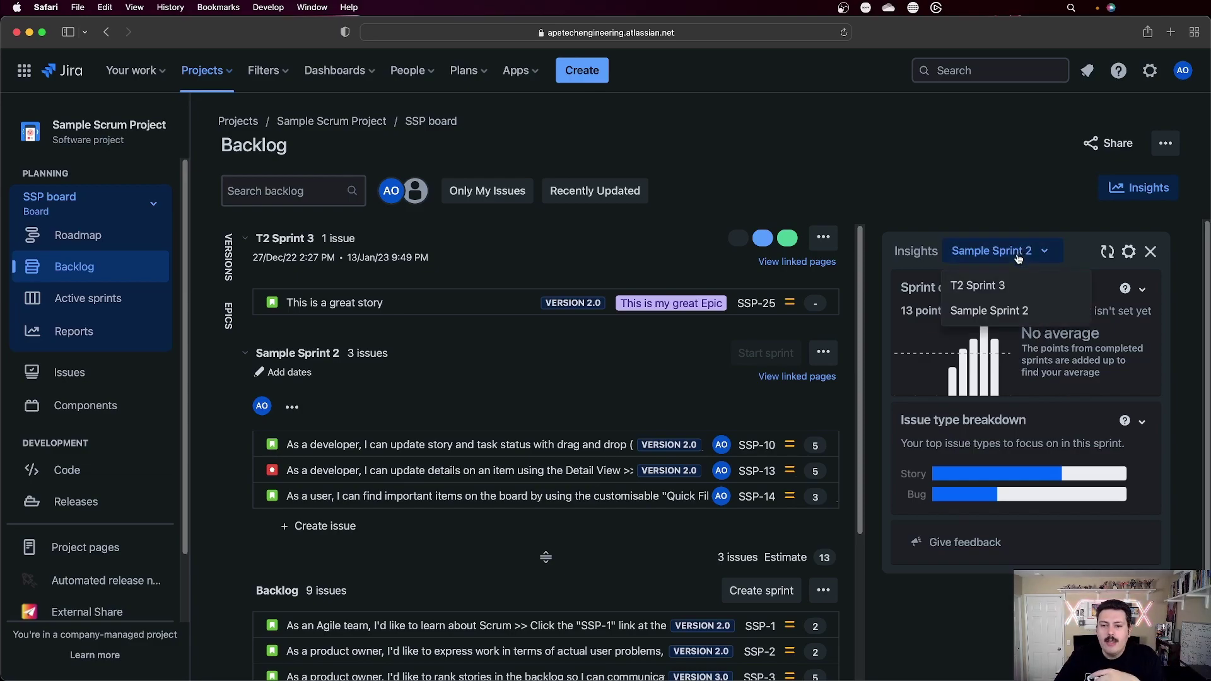
{"action": "left_click", "coordinate": [997, 287]}
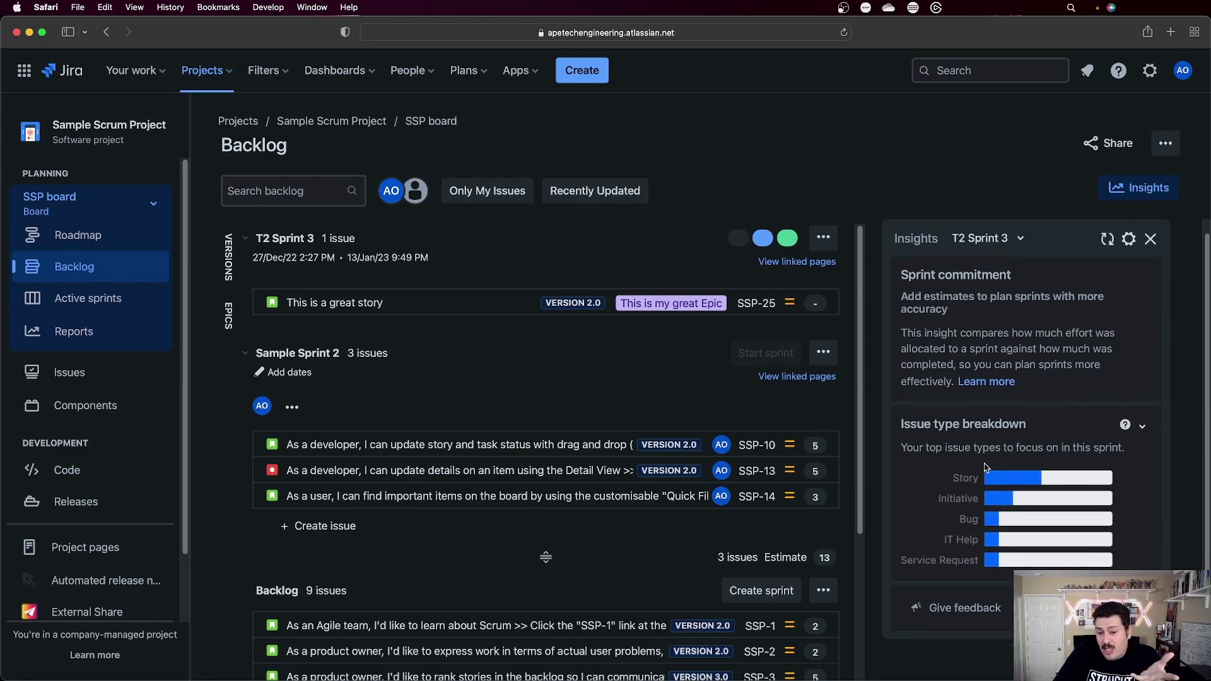
{"action": "mouse_move", "coordinate": [987, 478]}
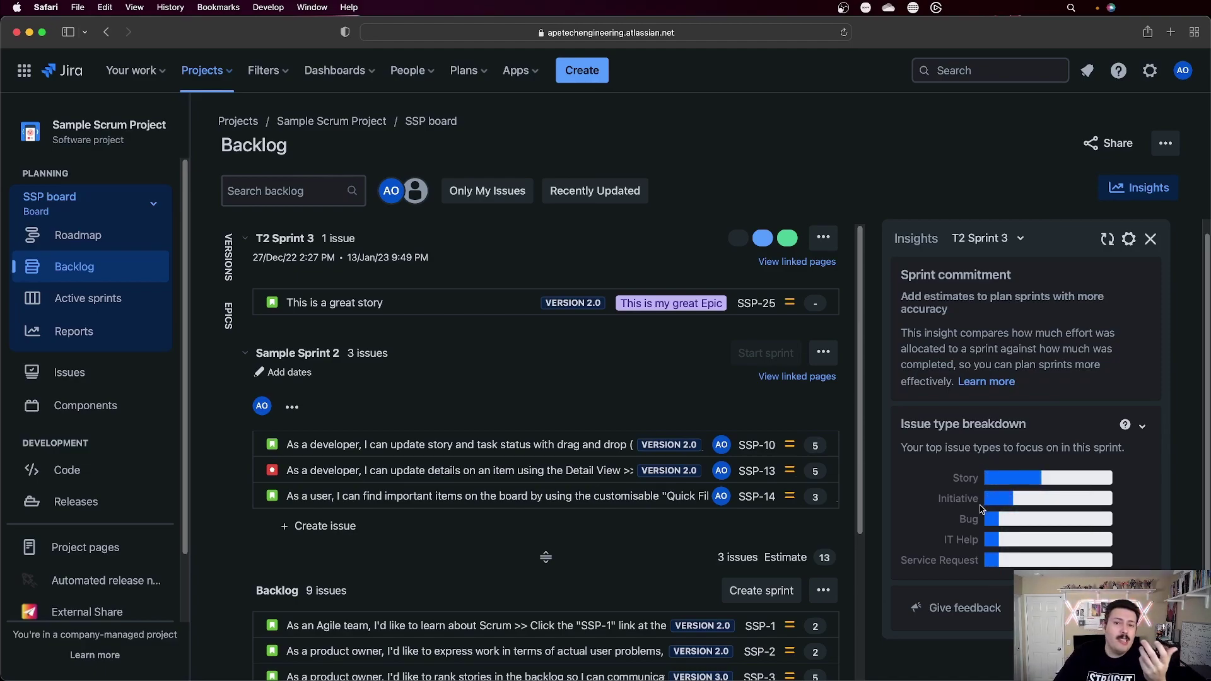
{"action": "mouse_move", "coordinate": [991, 520]}
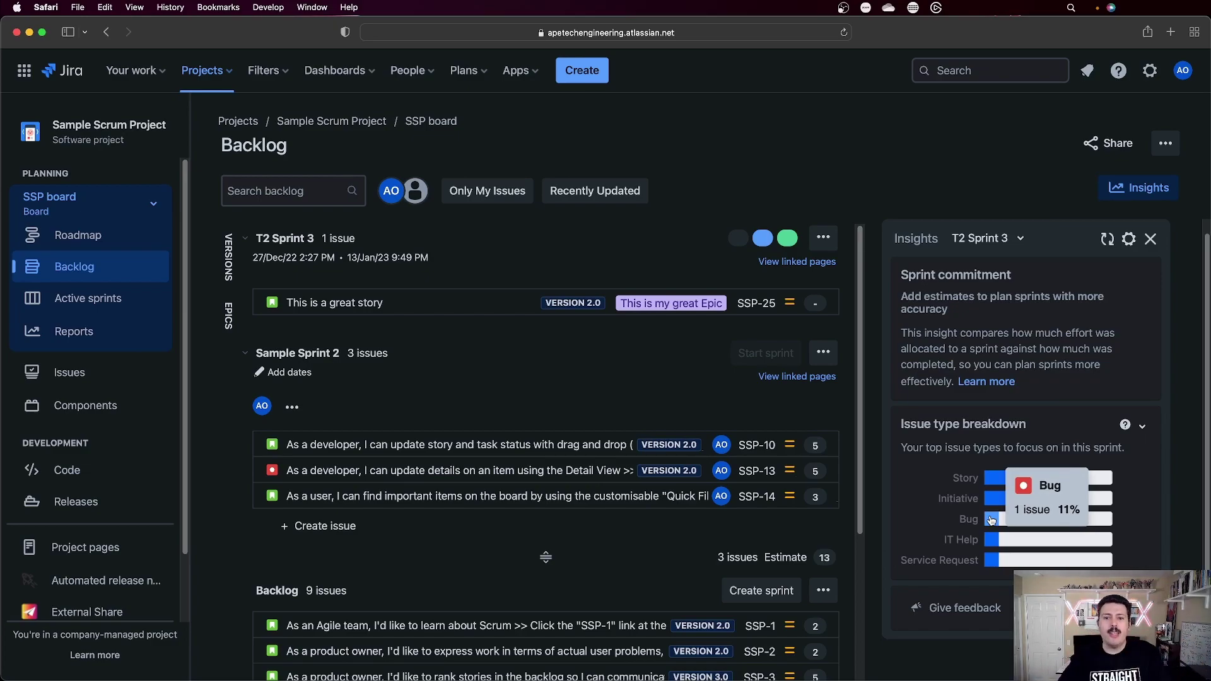
{"action": "left_click", "coordinate": [1151, 241]}
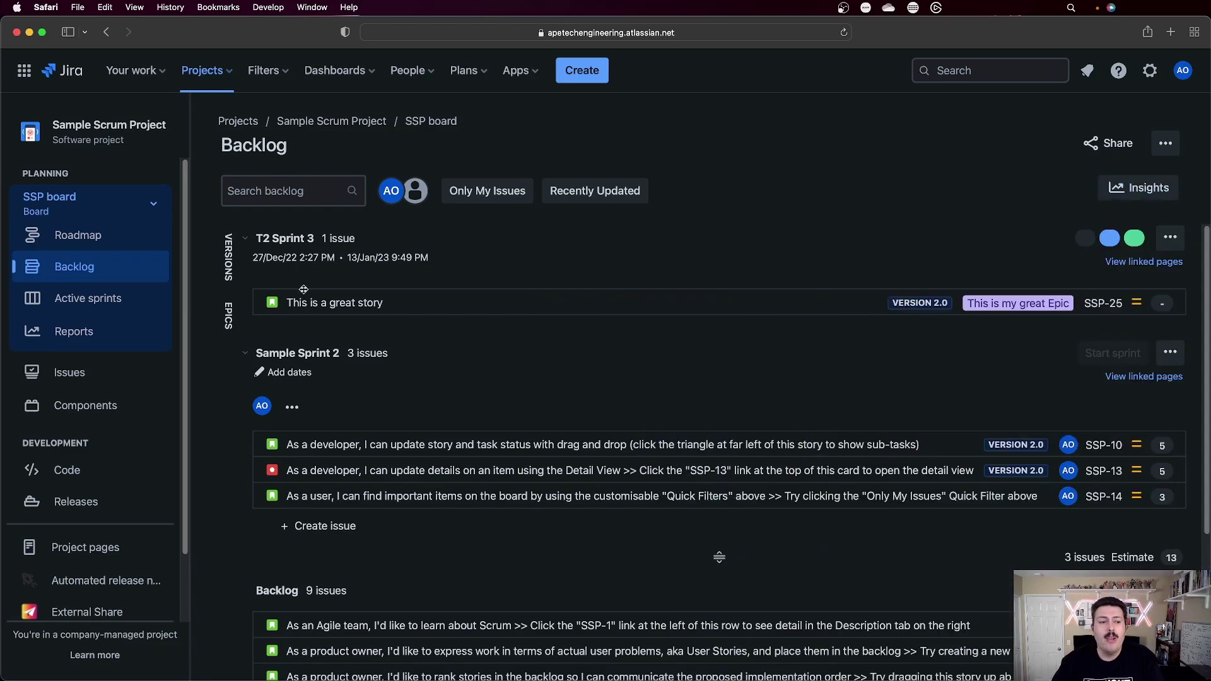
- Open the active T2 Sprint 3 board, 8 days remaining, and show its Insights panel
{"action": "left_click", "coordinate": [92, 301]}
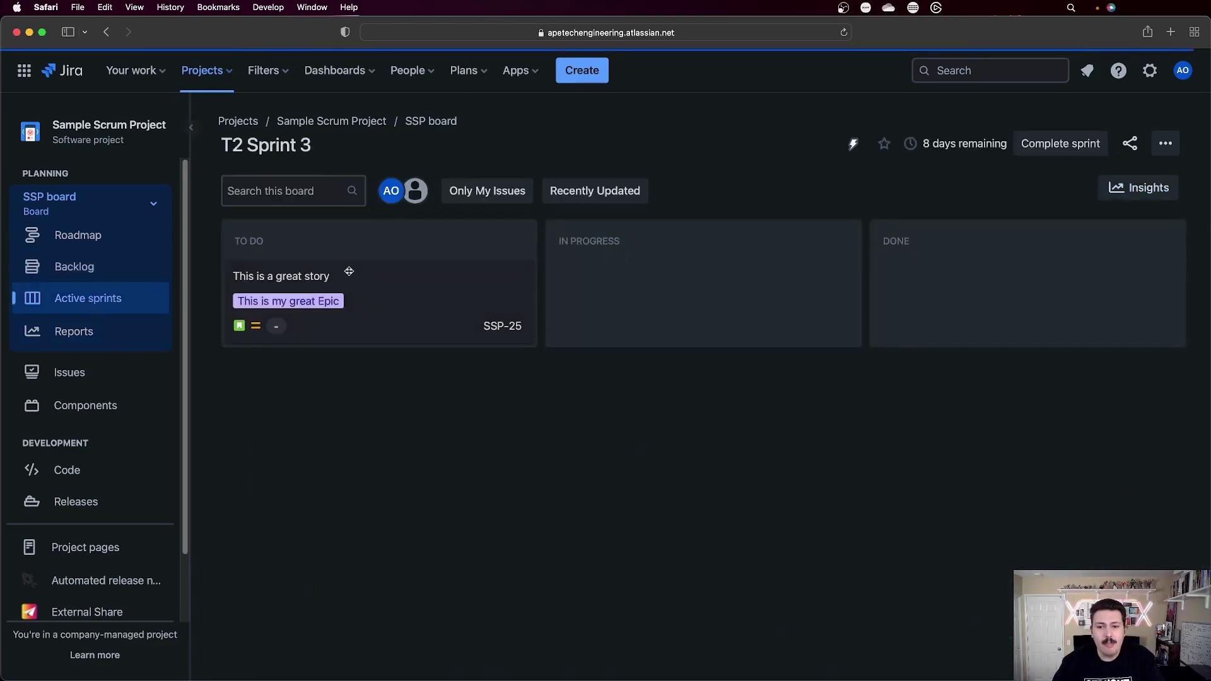
{"action": "left_click", "coordinate": [1154, 189]}
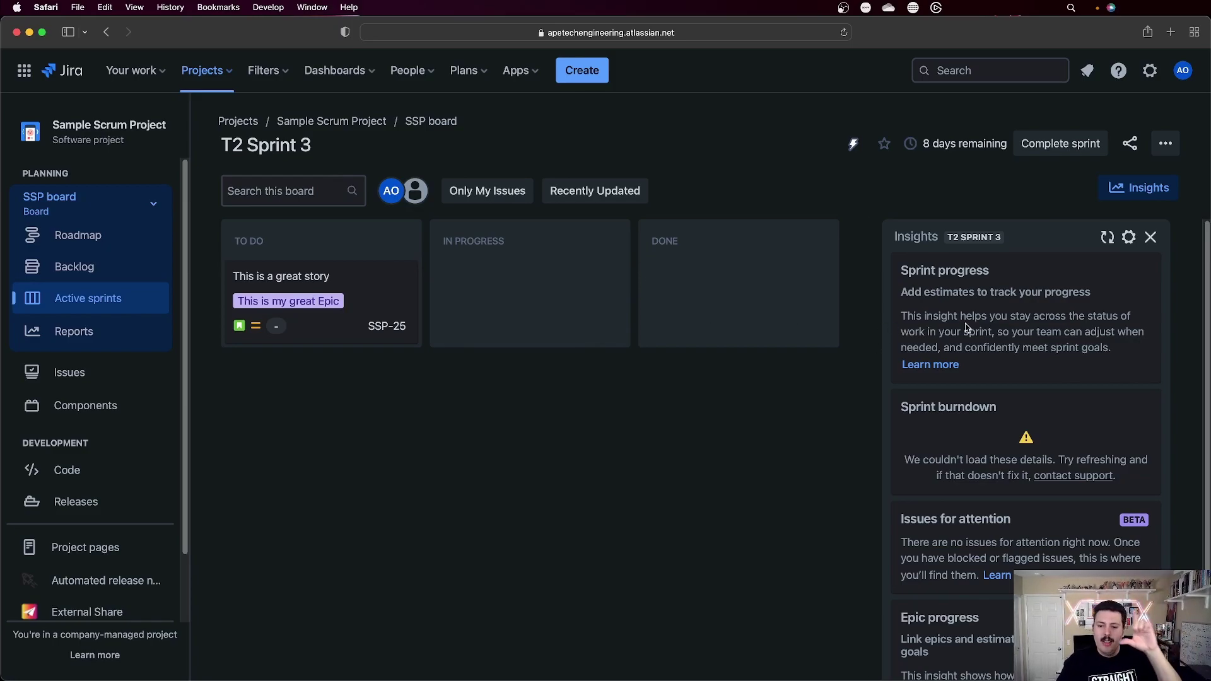
{"action": "scroll", "coordinate": [967, 328], "scroll_direction": "down", "scroll_amount": 2}
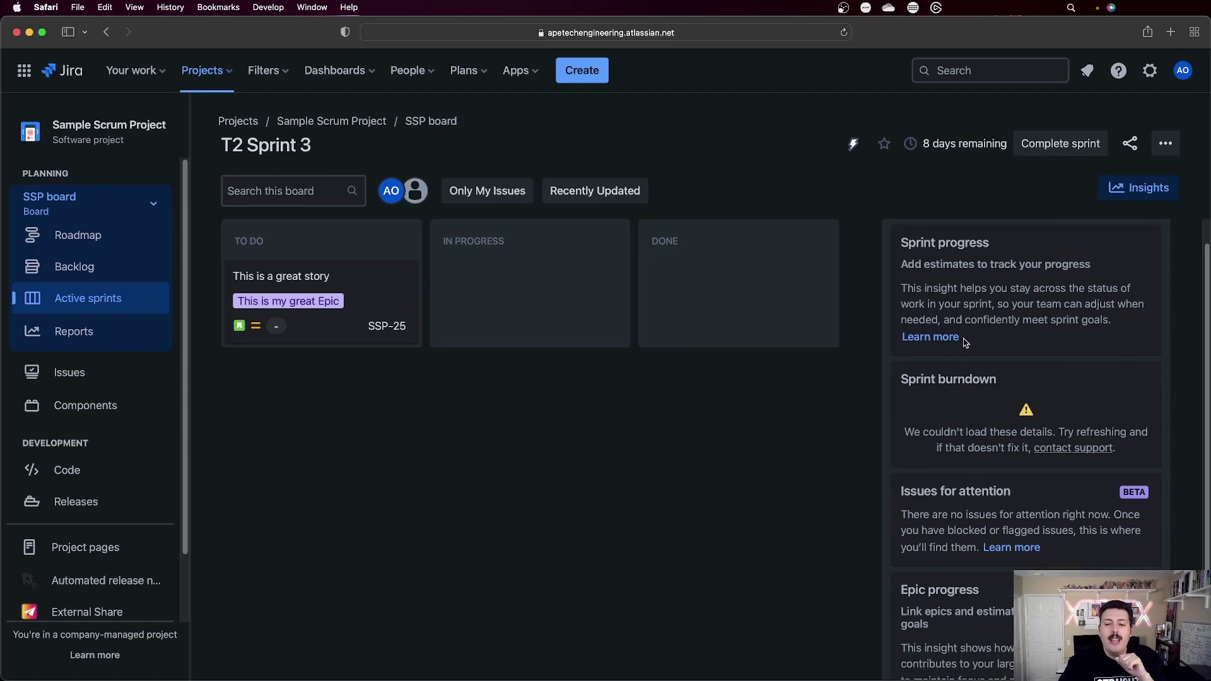
{"action": "scroll", "coordinate": [955, 514], "scroll_direction": "down", "scroll_amount": 1}
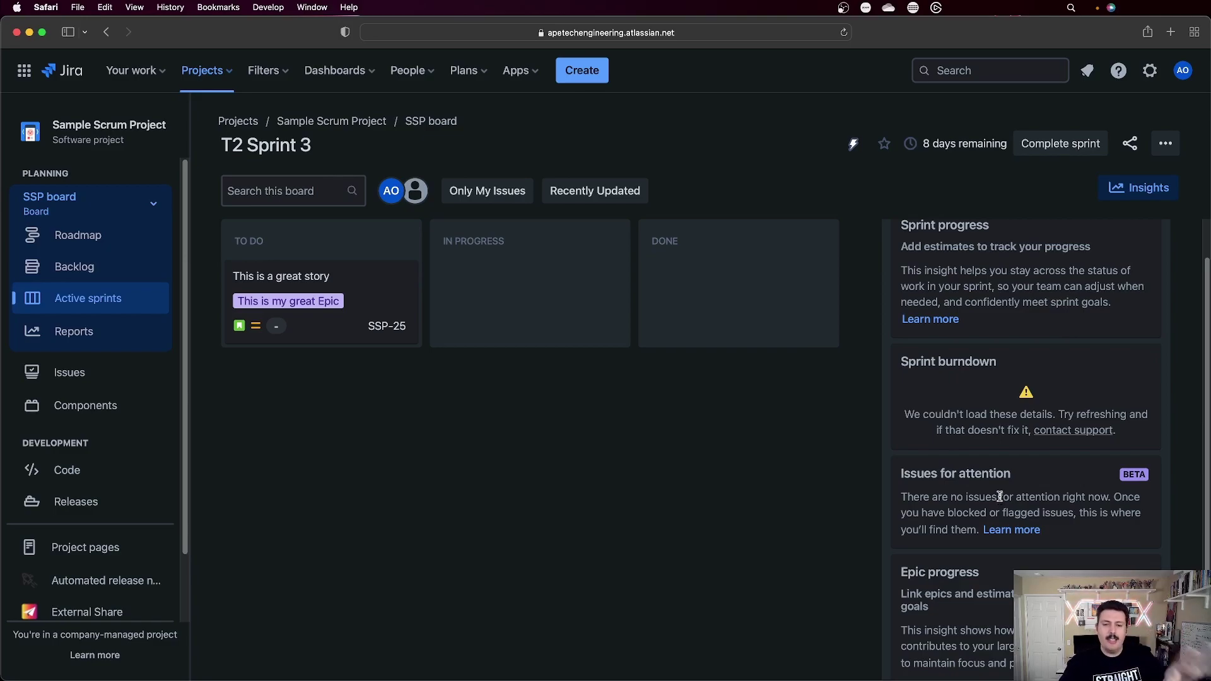
{"action": "scroll", "coordinate": [999, 497], "scroll_direction": "down", "scroll_amount": 2}
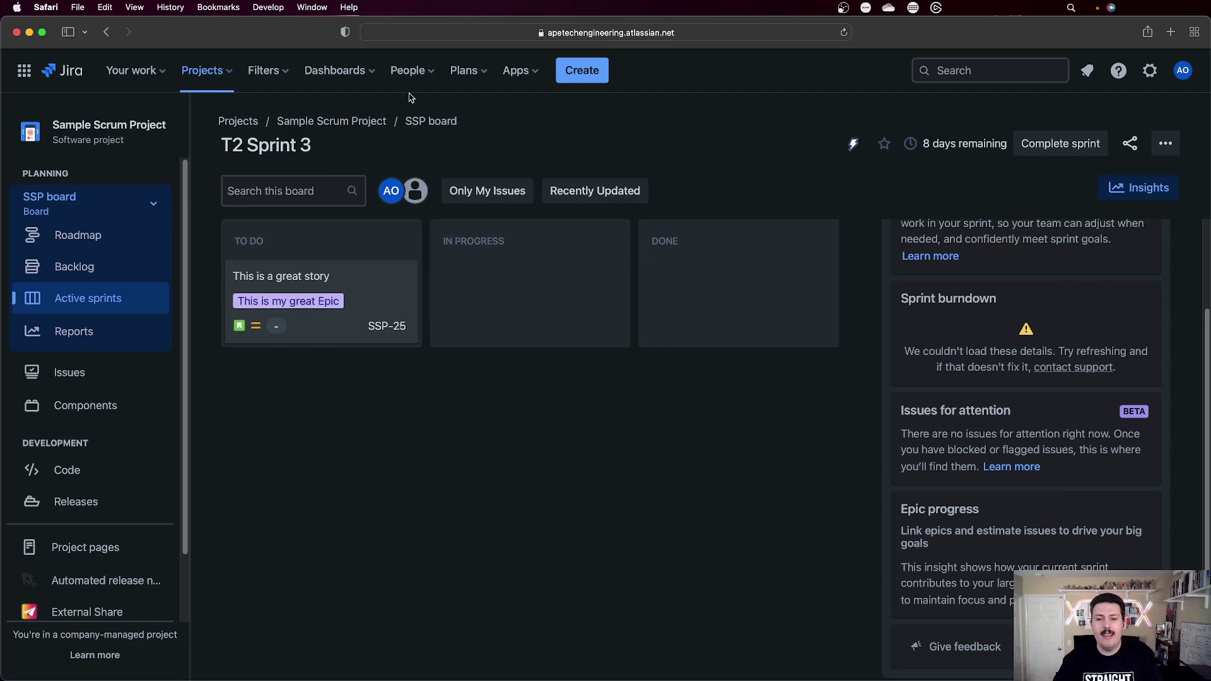
{"action": "scroll", "coordinate": [974, 338], "scroll_direction": "up", "scroll_amount": 1}
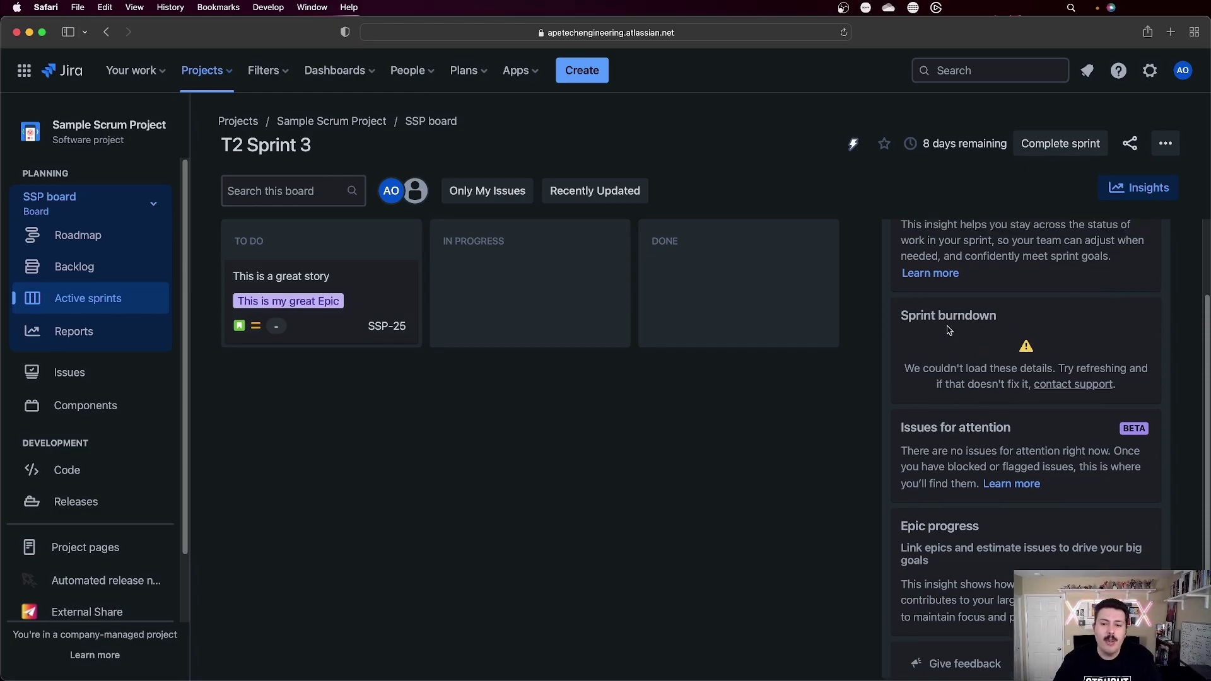
{"action": "scroll", "coordinate": [946, 325], "scroll_direction": "up", "scroll_amount": 5}
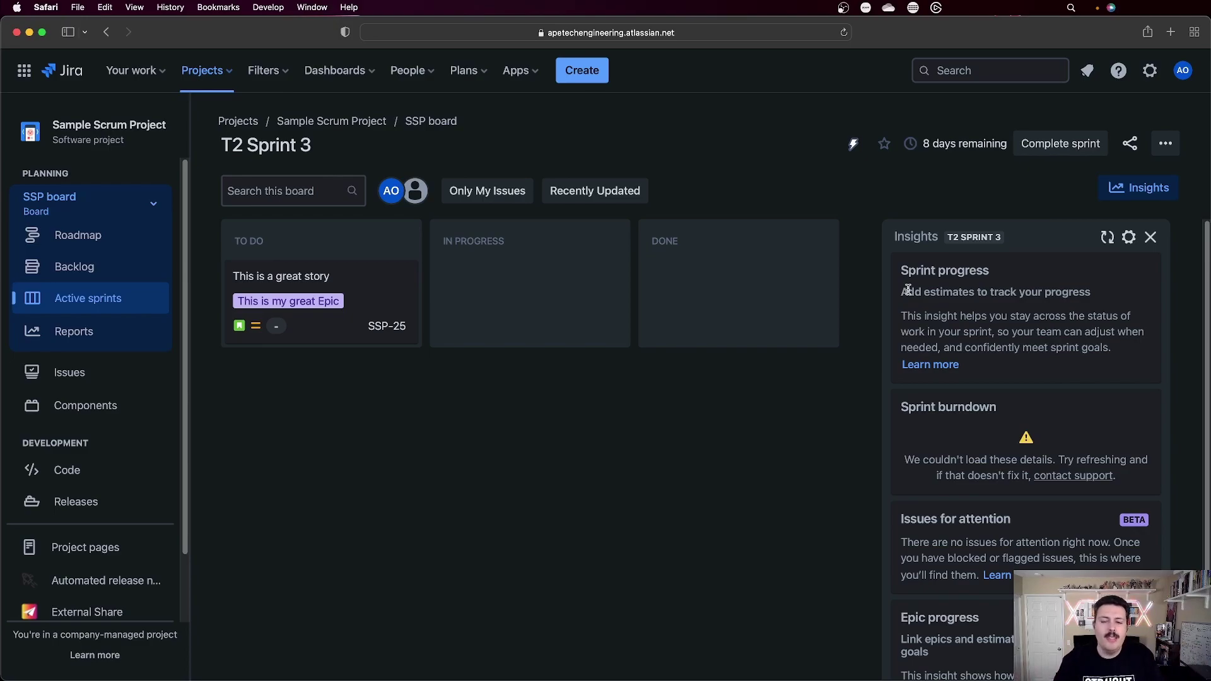
- Hide sprint insights, open story SSP-25 'This is a great story', and add a flag
{"action": "left_click", "coordinate": [1150, 237]}
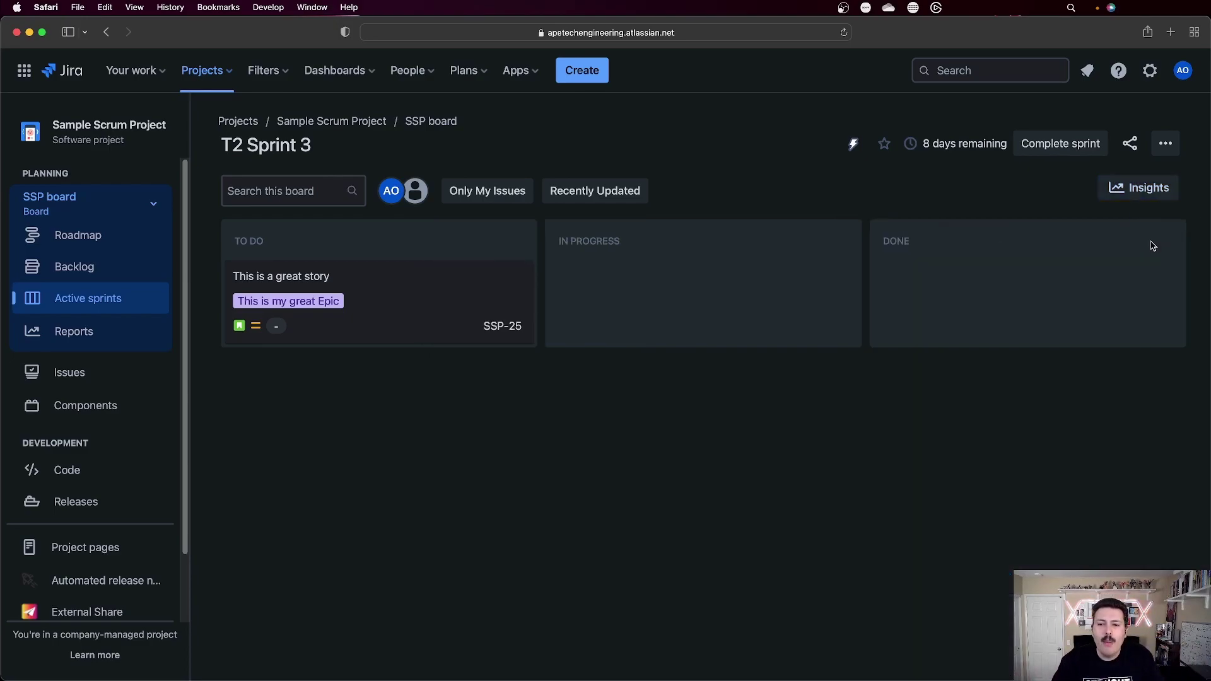
{"action": "left_click", "coordinate": [445, 292]}
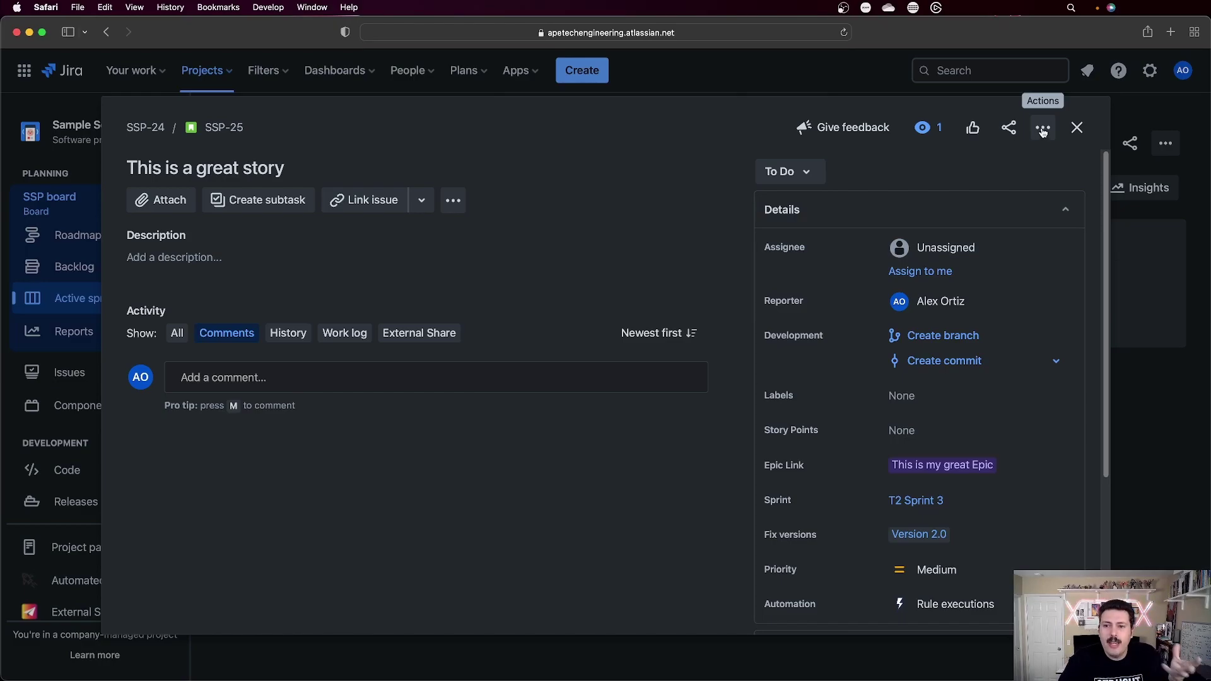
{"action": "left_click", "coordinate": [1043, 129]}
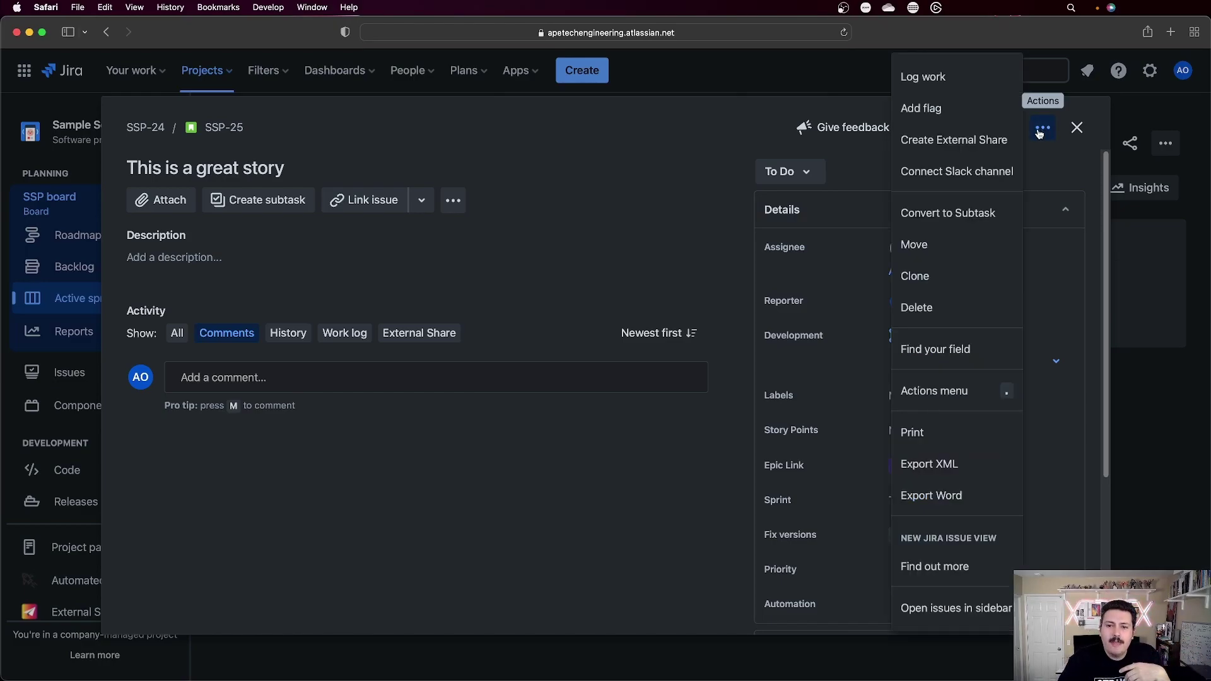
{"action": "left_click", "coordinate": [954, 110]}
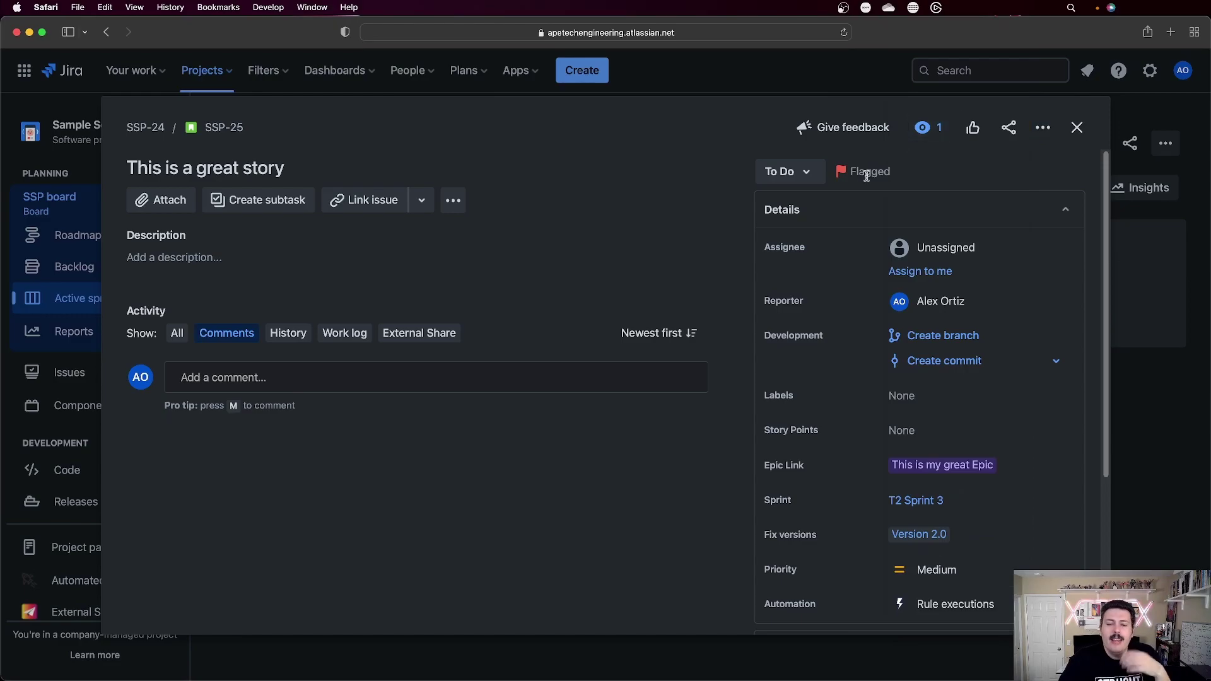